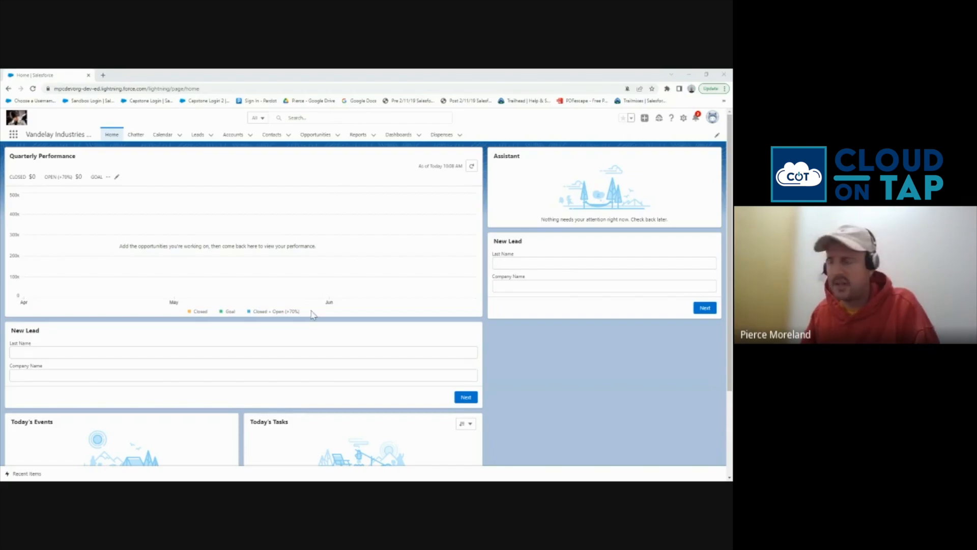
Go to the Reports tab to see the Recent reports list
click(359, 136)
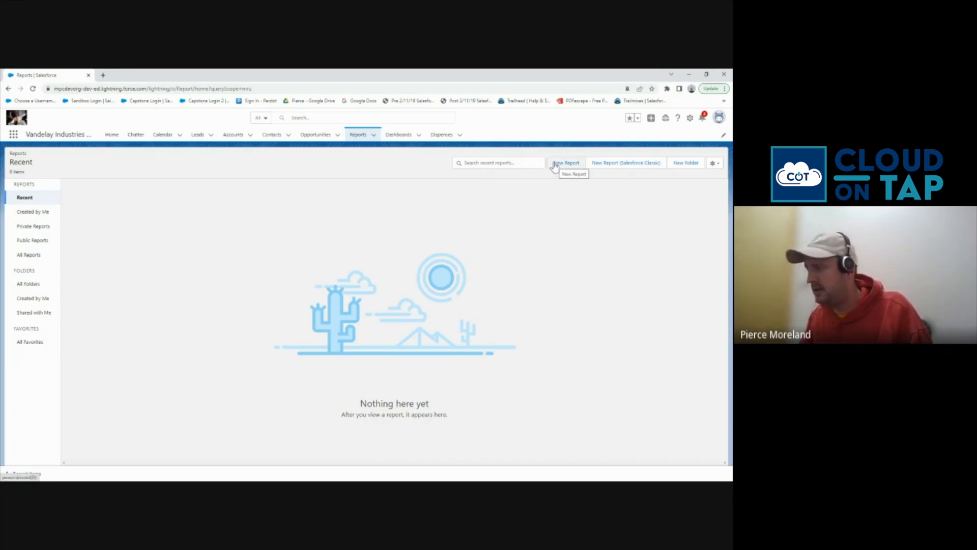
Start a new report and pick the Opportunities report type from the Opportunities category
click(554, 165)
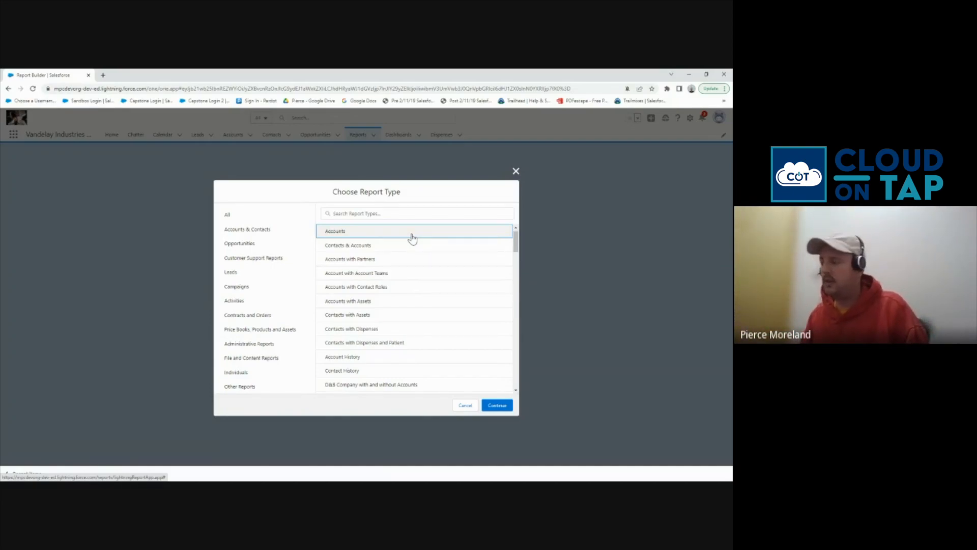
scroll(407, 270, down, 10)
scroll(401, 291, down, 2)
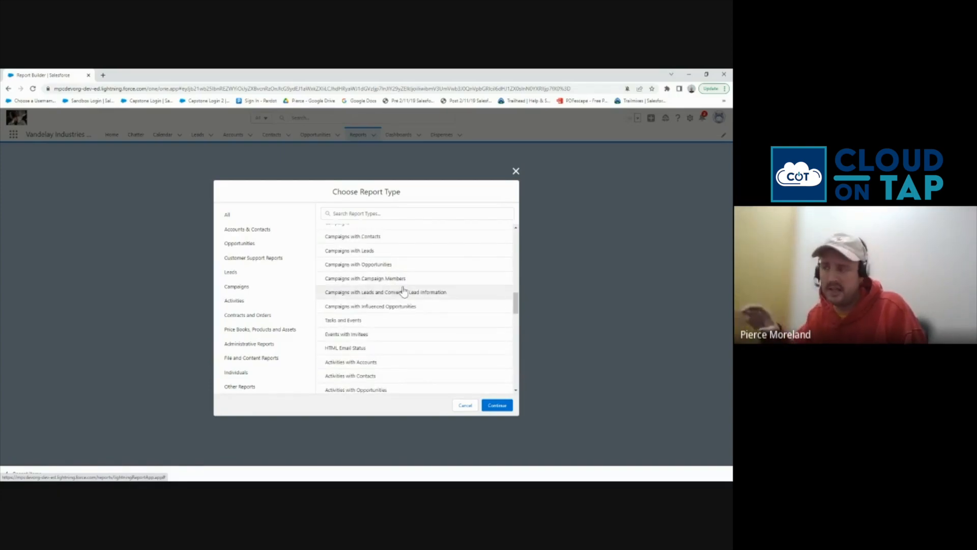
scroll(337, 300, up, 3)
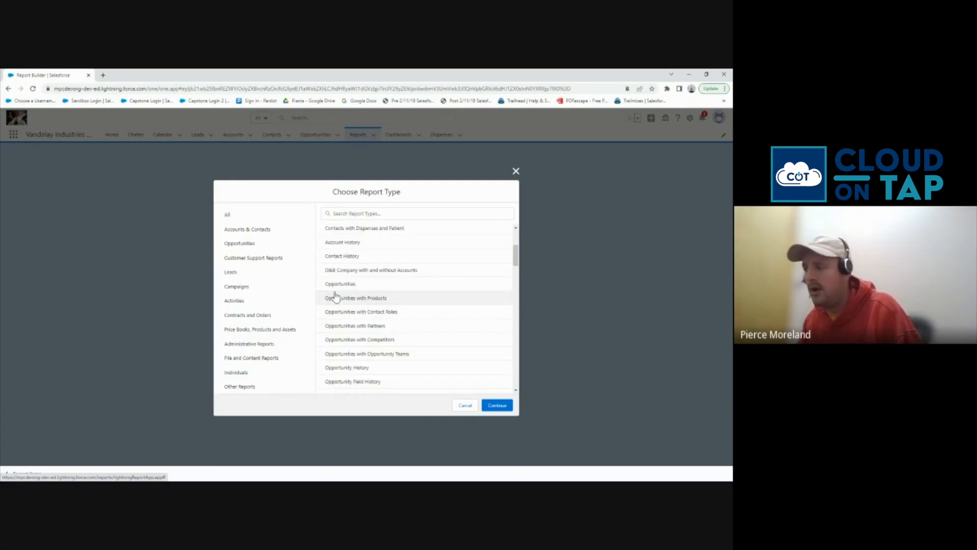
click(247, 248)
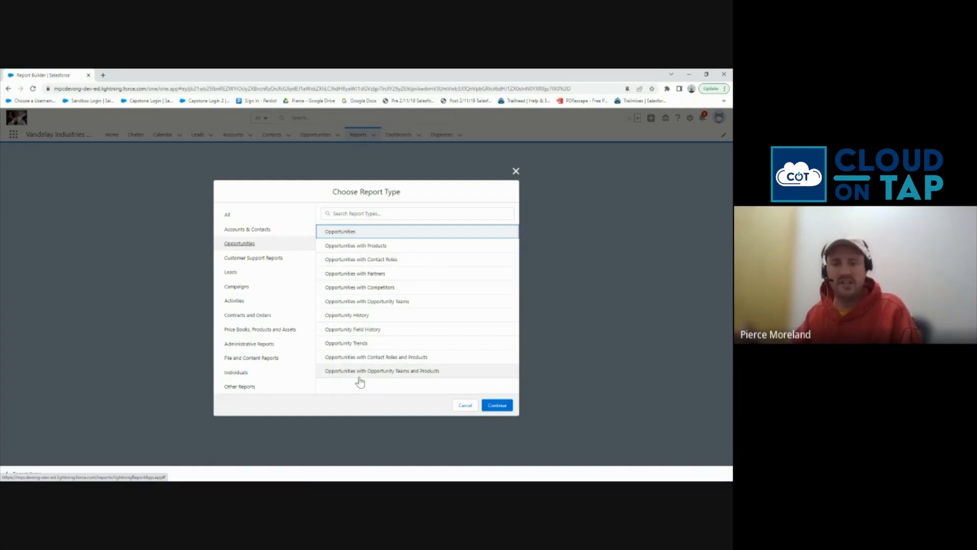
click(338, 237)
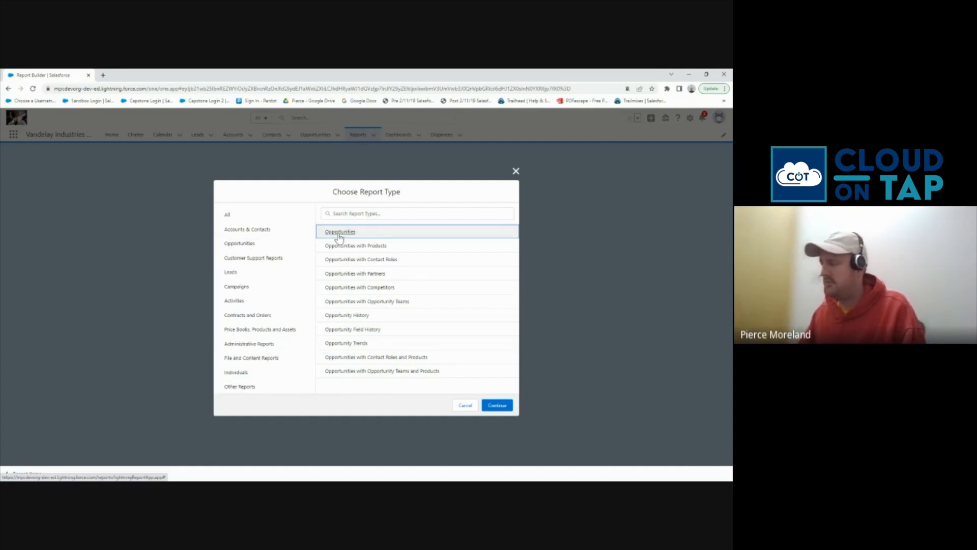
Open the report builder with Close Date set to All Time so the preview loads opportunity records
click(505, 405)
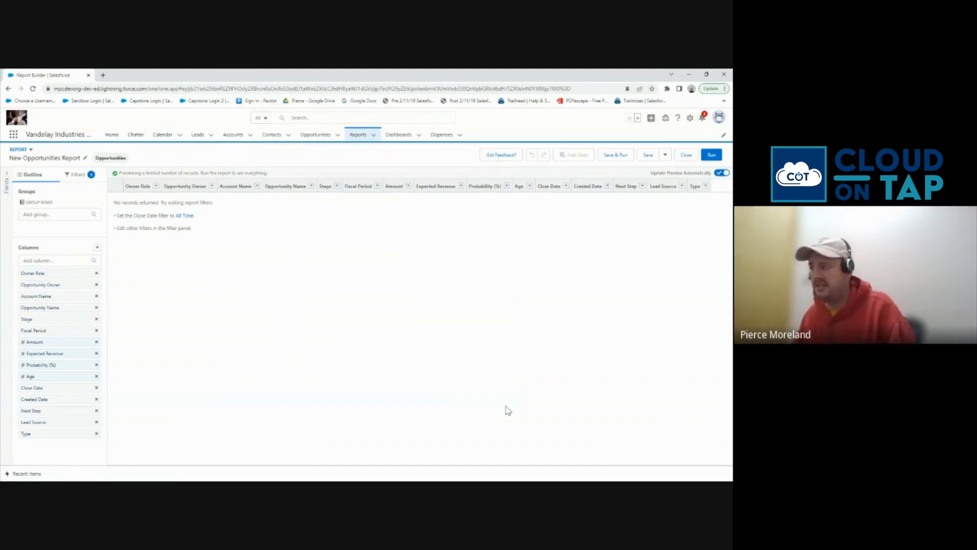
click(719, 174)
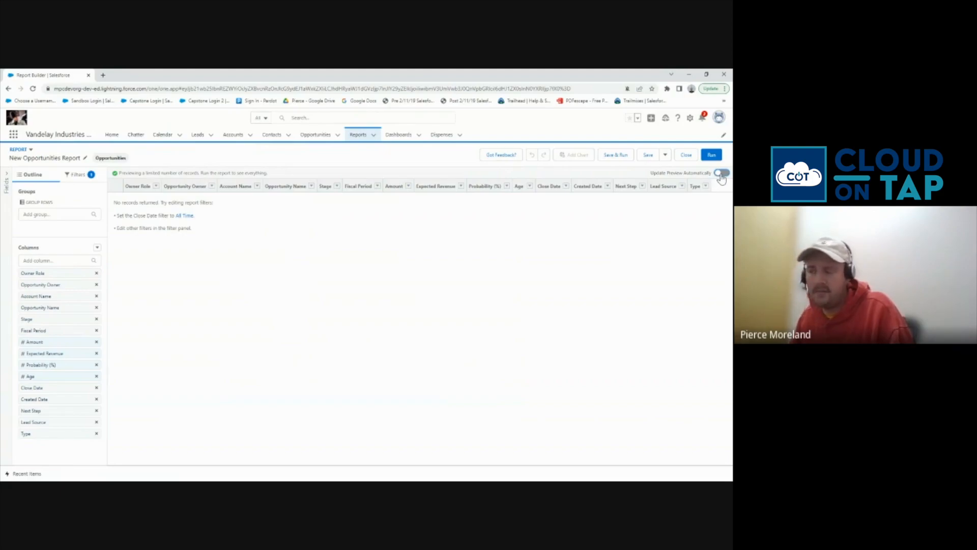
click(182, 216)
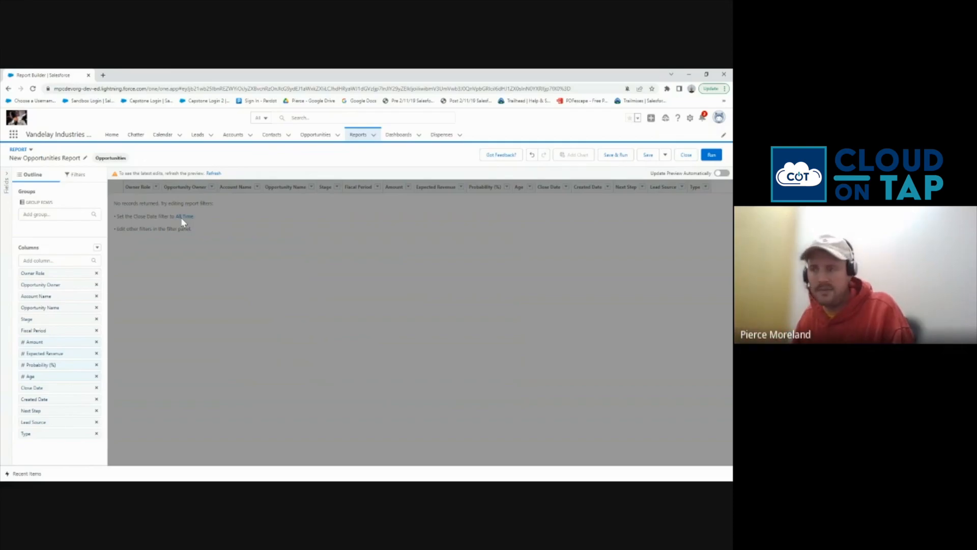
click(721, 173)
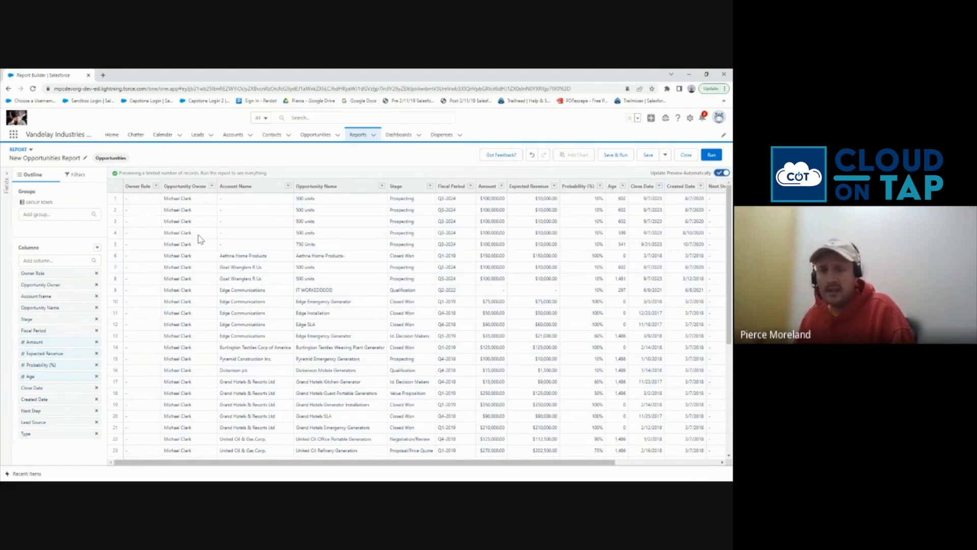
Review the Show Me and Close Date filters, closing them without changes
click(76, 175)
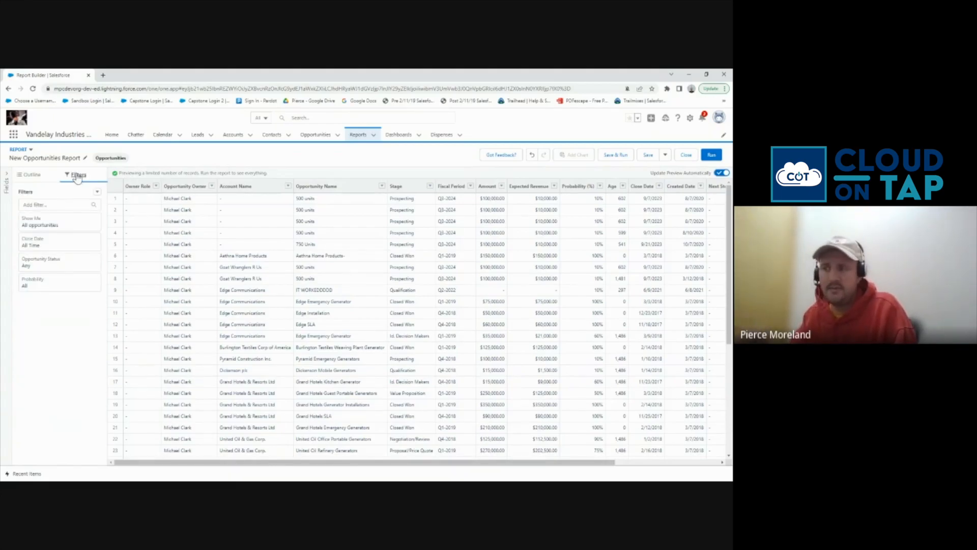
click(51, 224)
click(44, 248)
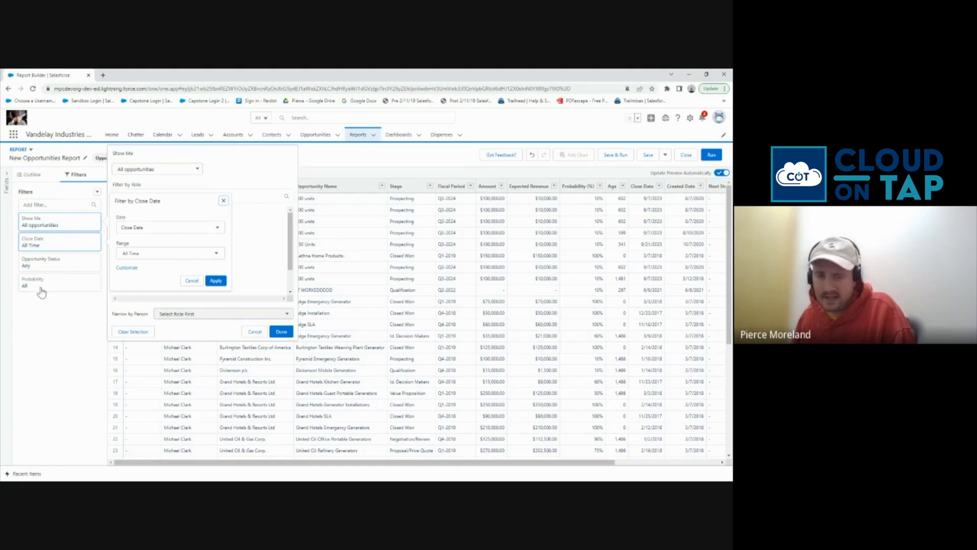
click(45, 320)
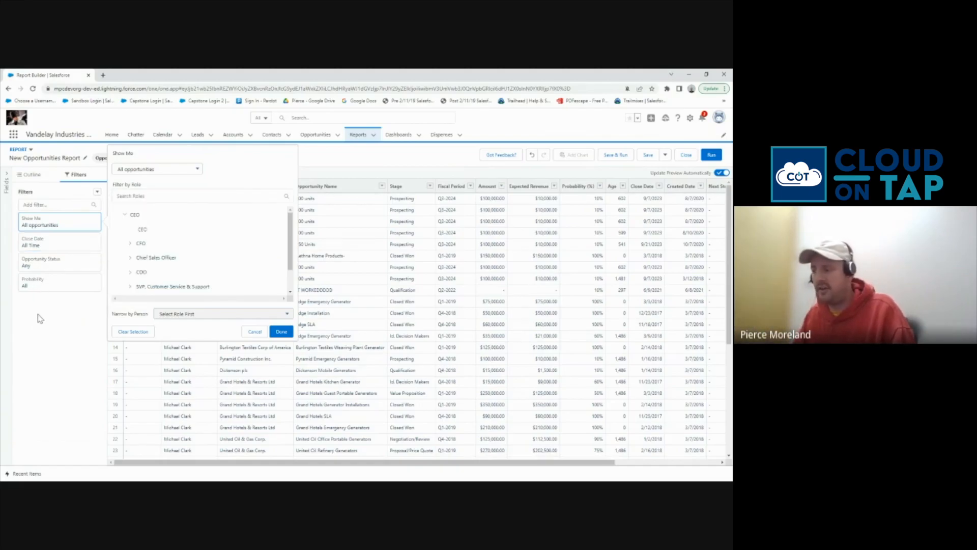
click(254, 331)
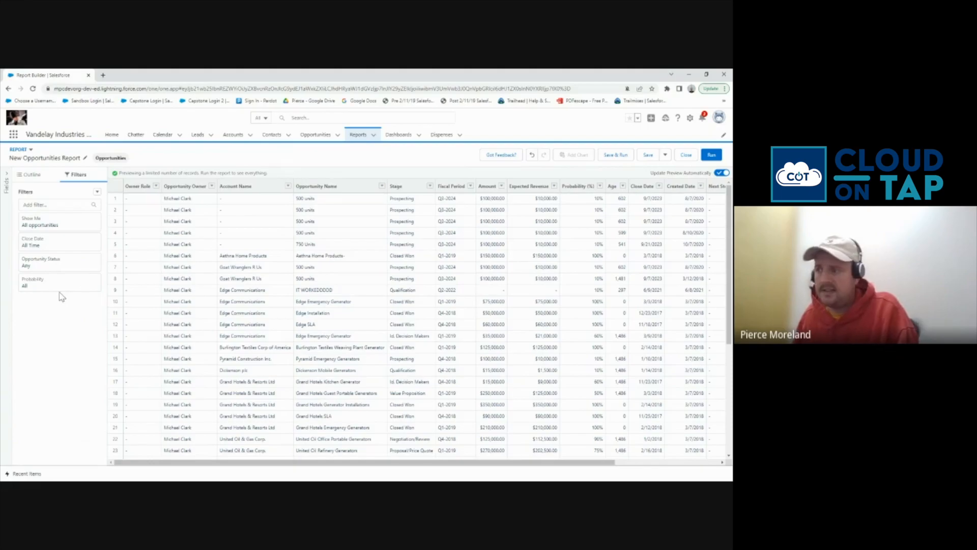
Delete the Owner Role, Type, Lead Source, Next Step, Created Date and Close Date columns, leaving nine
click(31, 175)
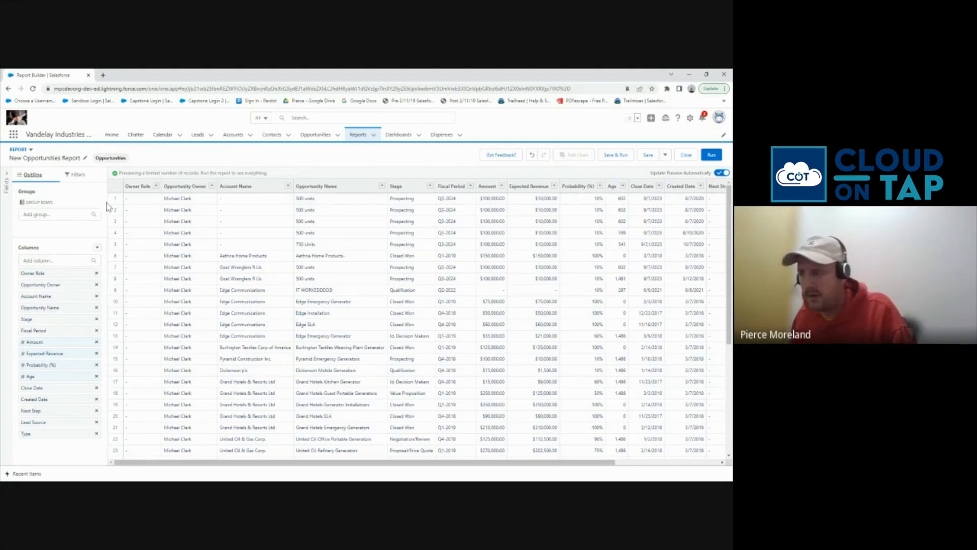
click(96, 273)
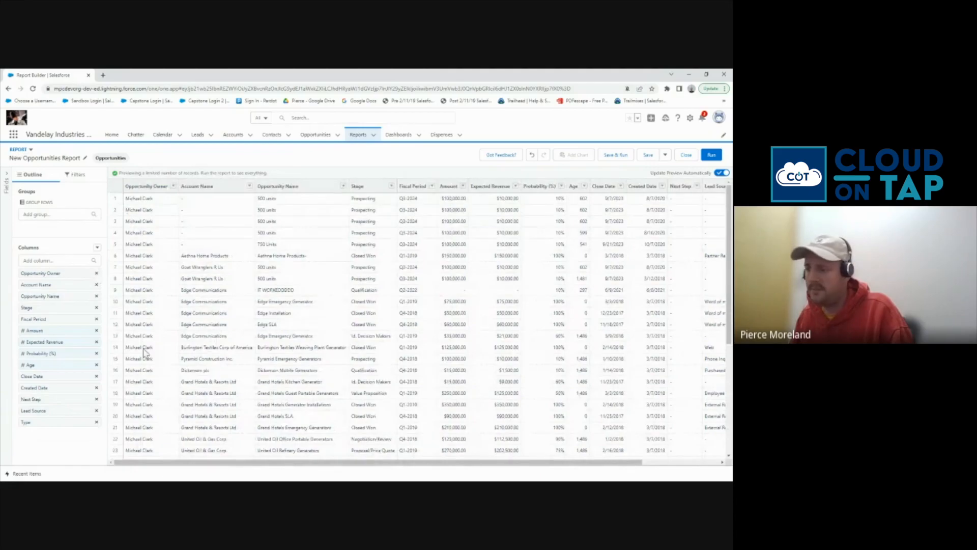
click(96, 423)
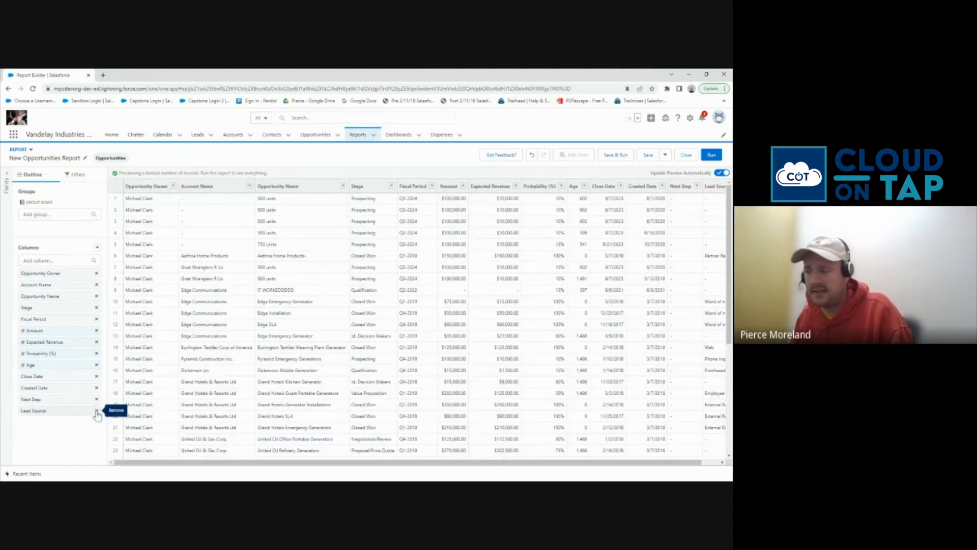
click(97, 412)
click(96, 400)
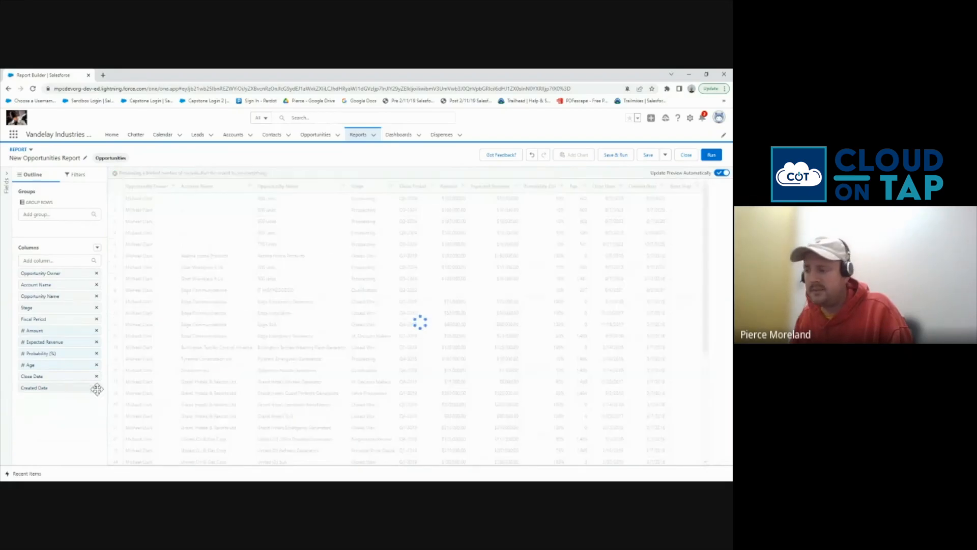
click(96, 388)
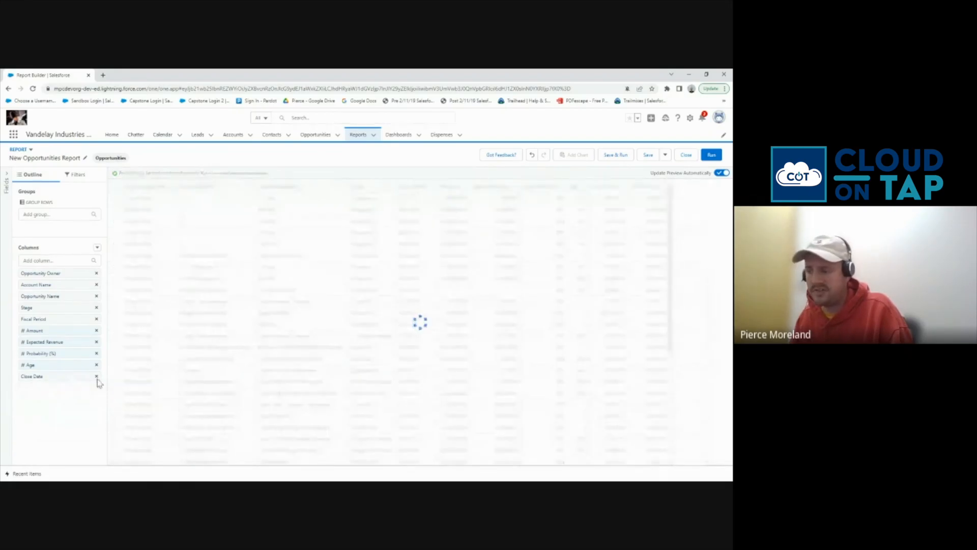
click(96, 376)
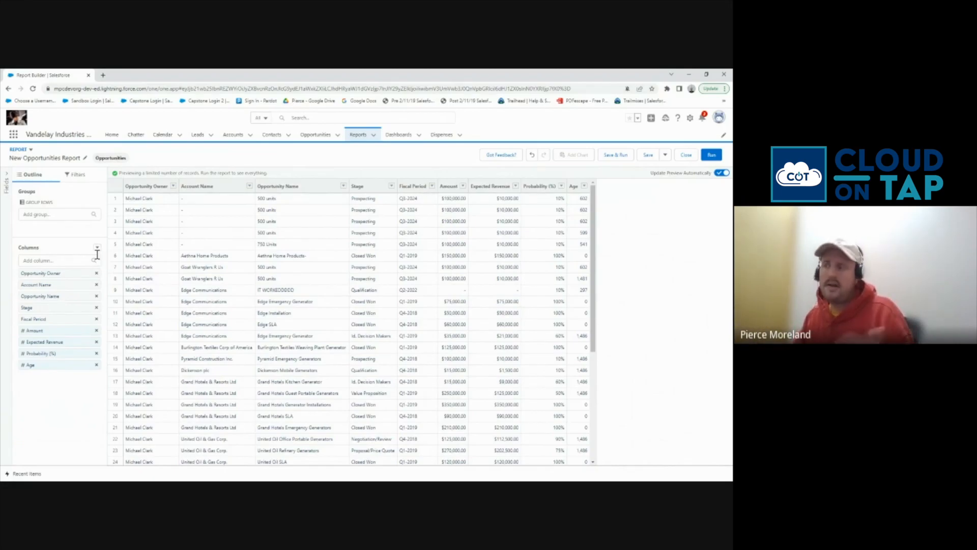
Add a Type column right after Account Name and move Opportunity Name to the first position
click(80, 258)
text(type)
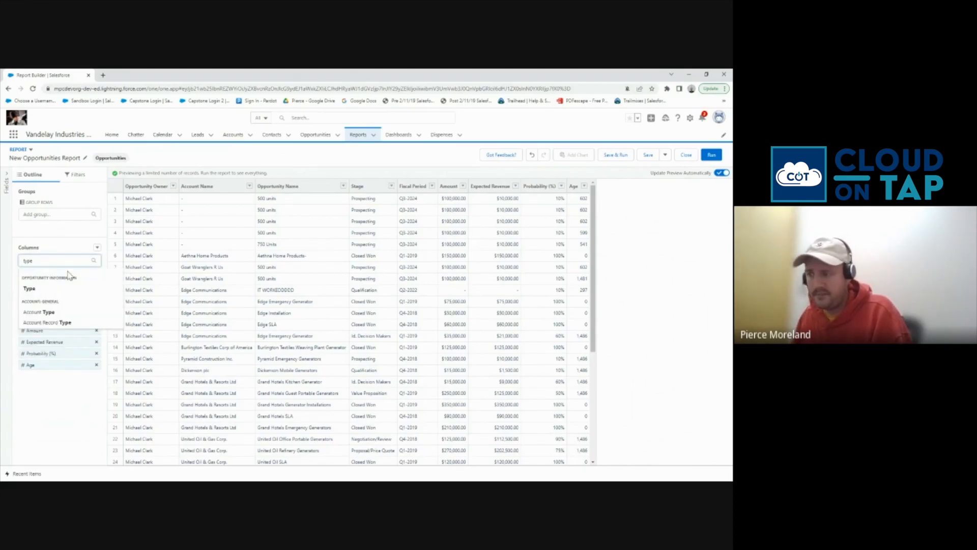
click(33, 289)
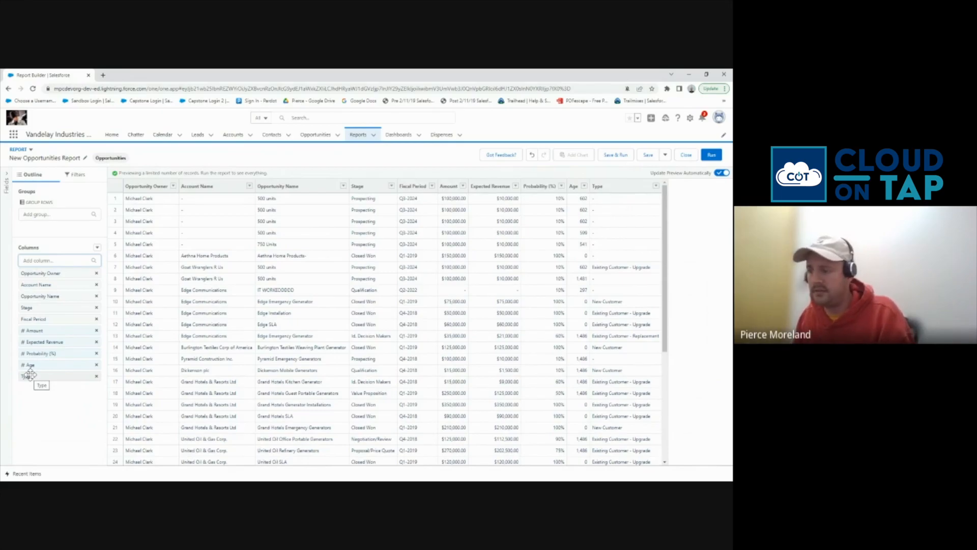
drag(29, 375, 48, 295)
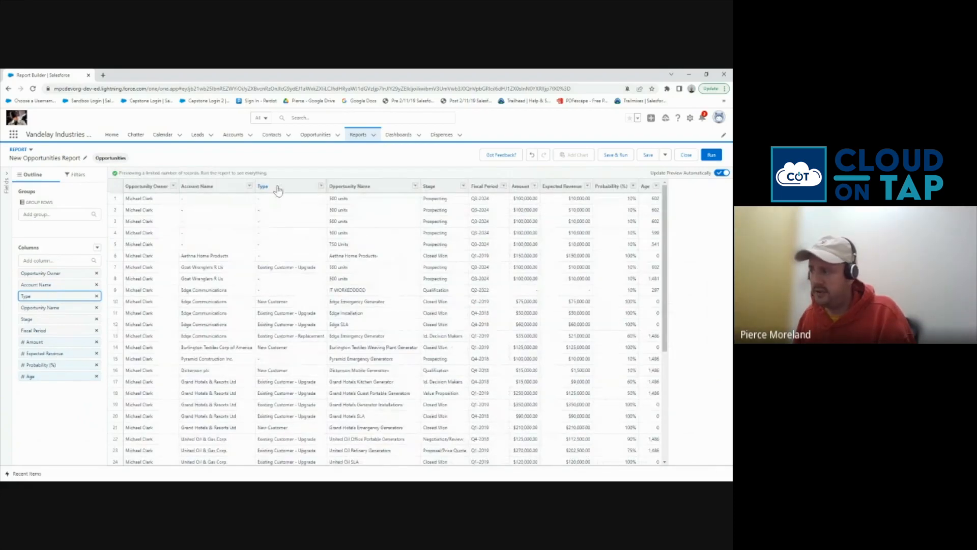
drag(61, 306, 56, 275)
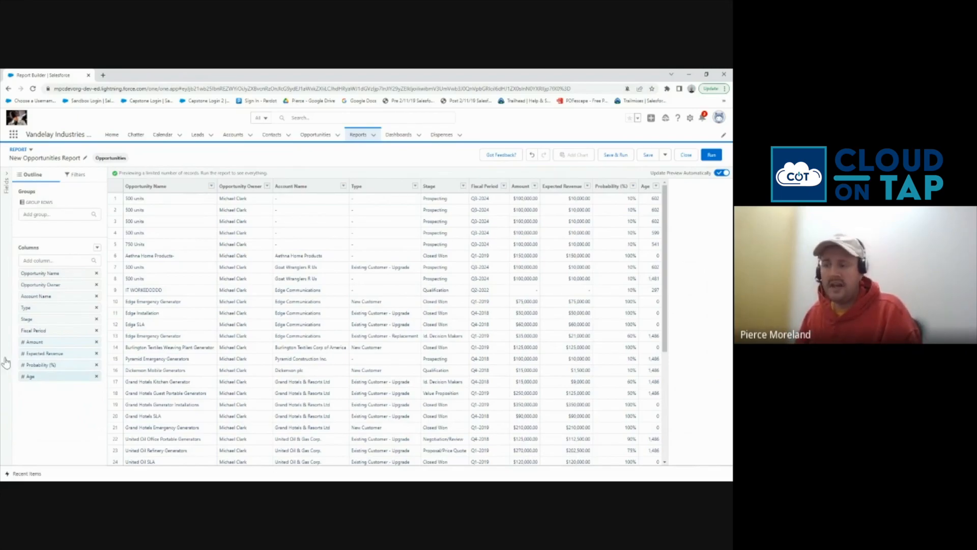
Group the report rows by Stage, giving subtotals like Prospecting (8) and Closed Won (7)
click(35, 318)
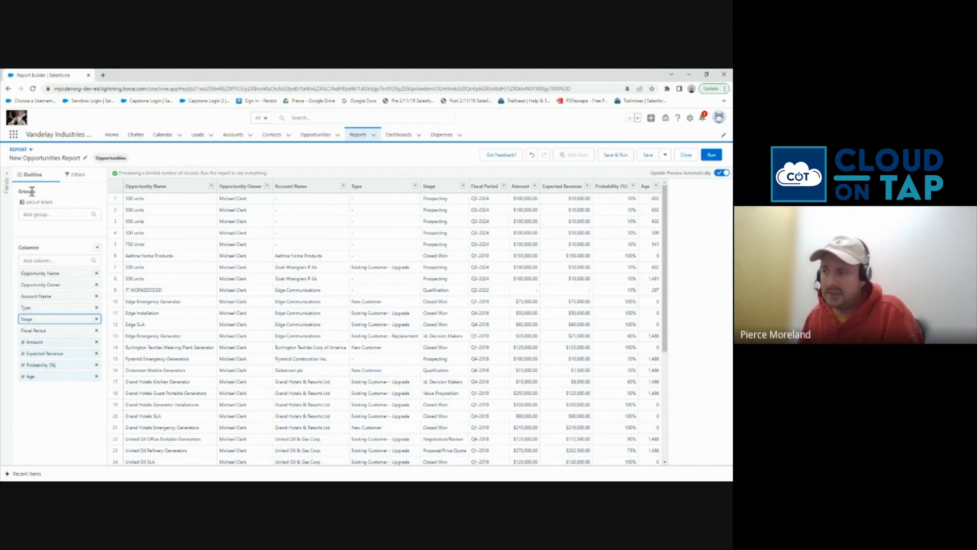
drag(30, 319, 53, 231)
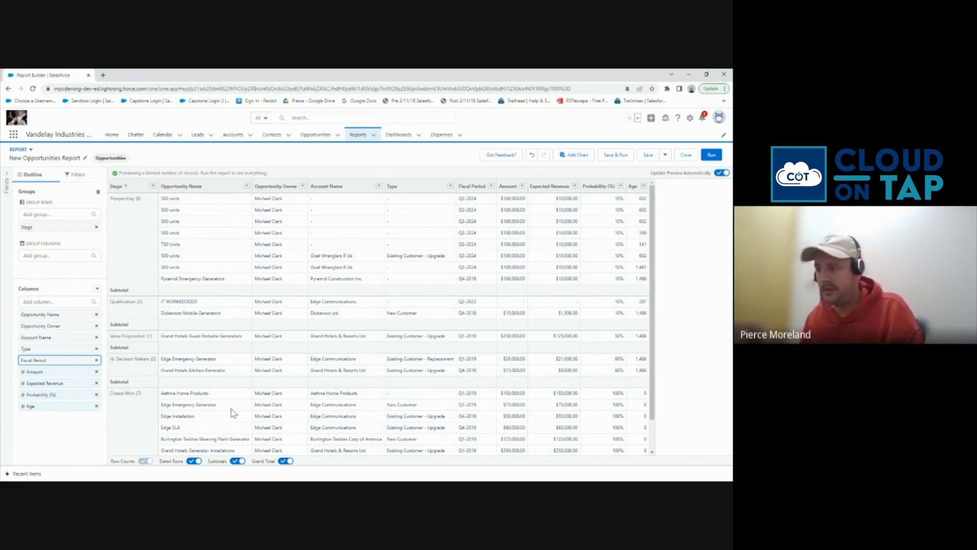
scroll(262, 364, down, 1)
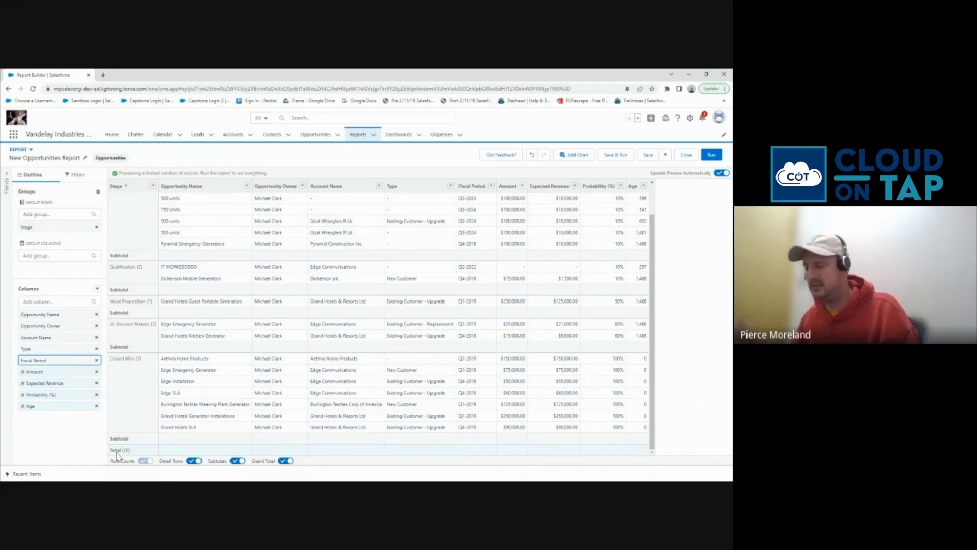
scroll(125, 411, up, 1)
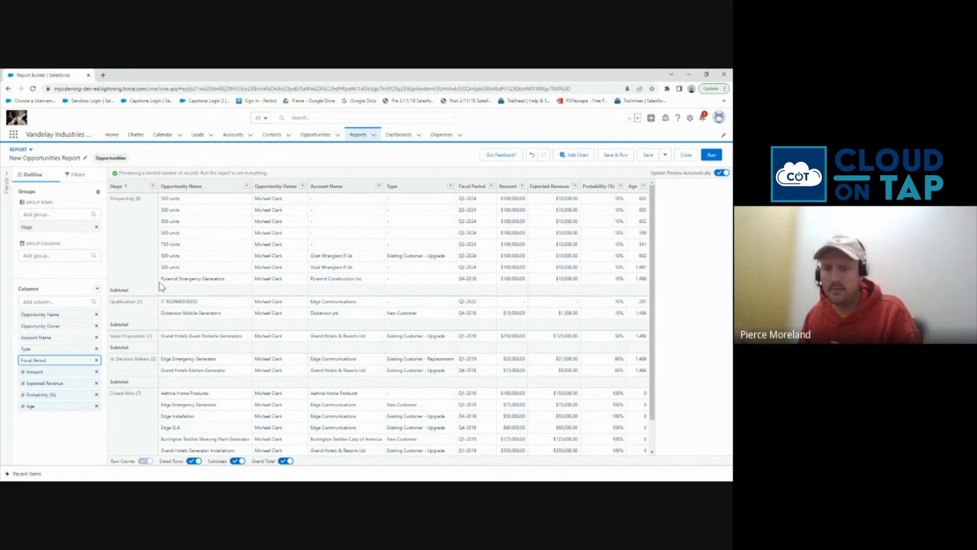
Add a new report filter on the Stage field
click(74, 175)
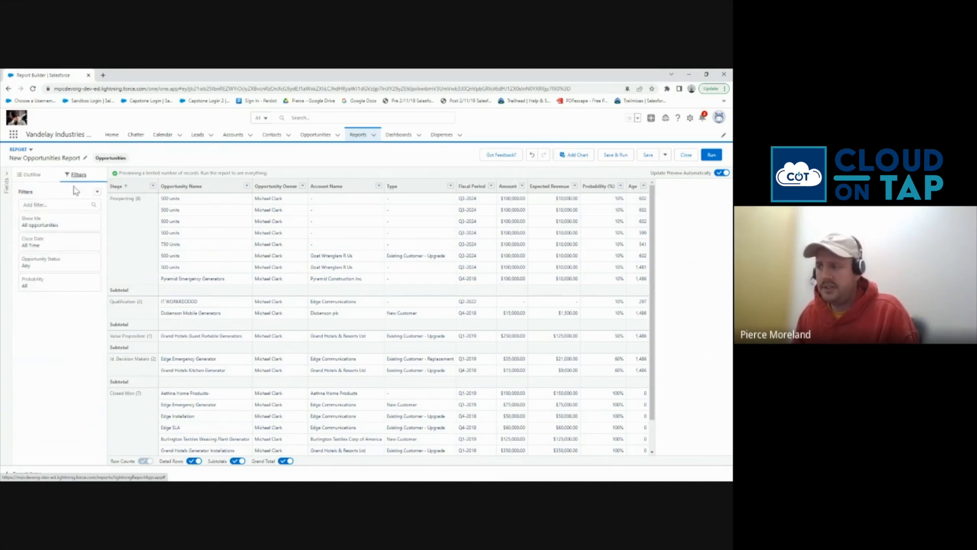
click(55, 204)
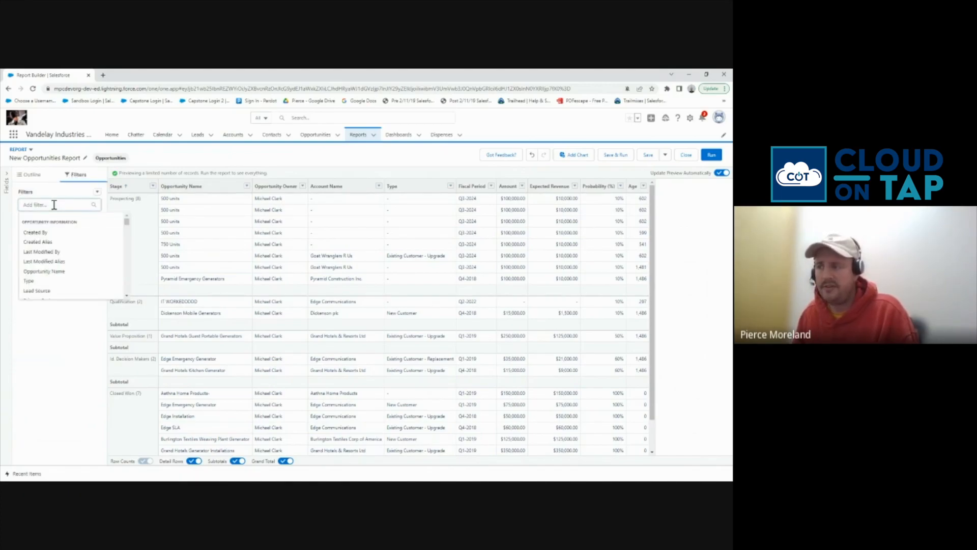
text(stag)
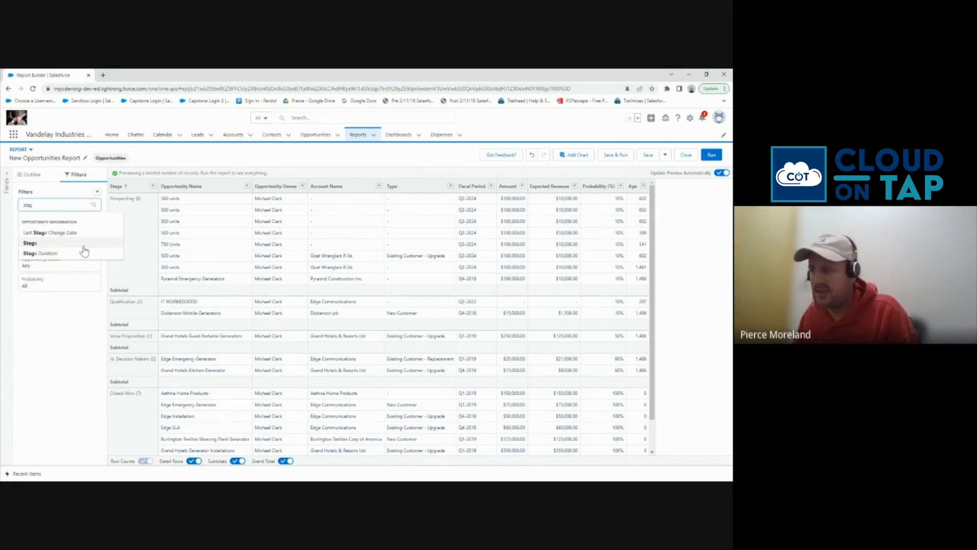
click(84, 249)
click(70, 206)
text(stag)
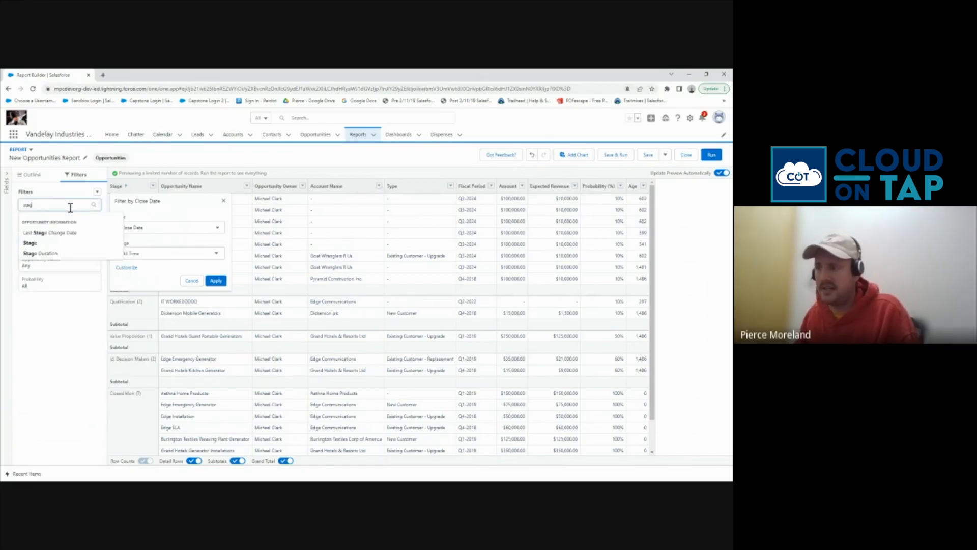
click(48, 243)
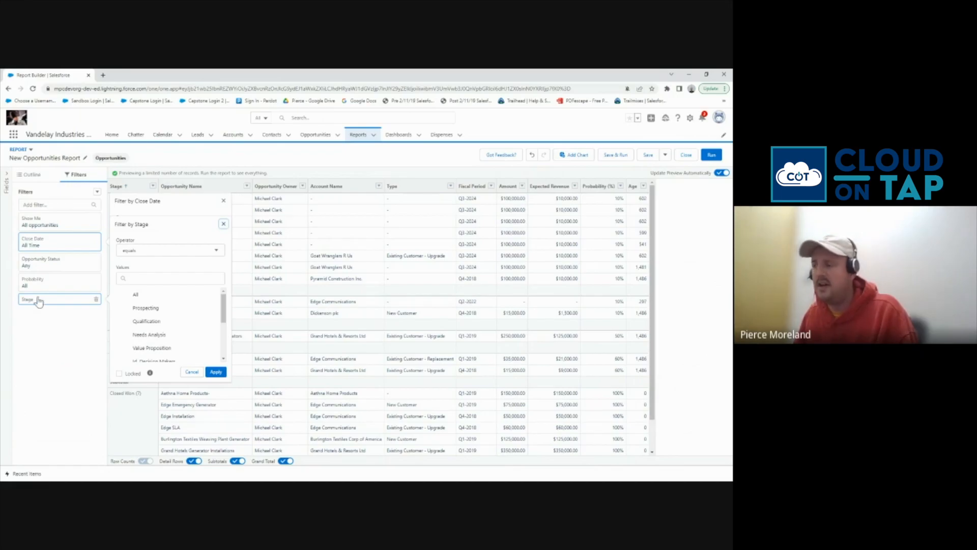
Set the Stage filter to 'not equal to' Closed Lost and apply it
click(163, 252)
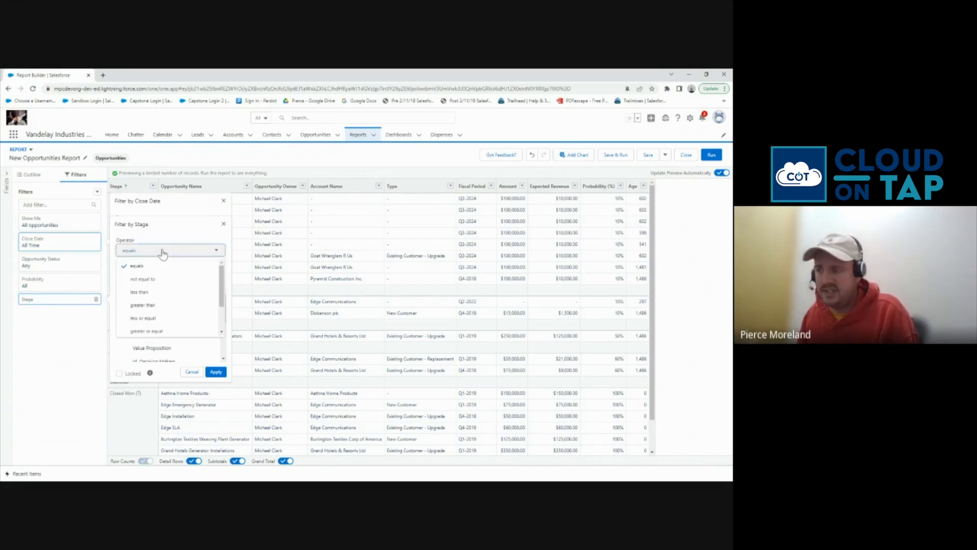
click(153, 281)
scroll(166, 319, down, 5)
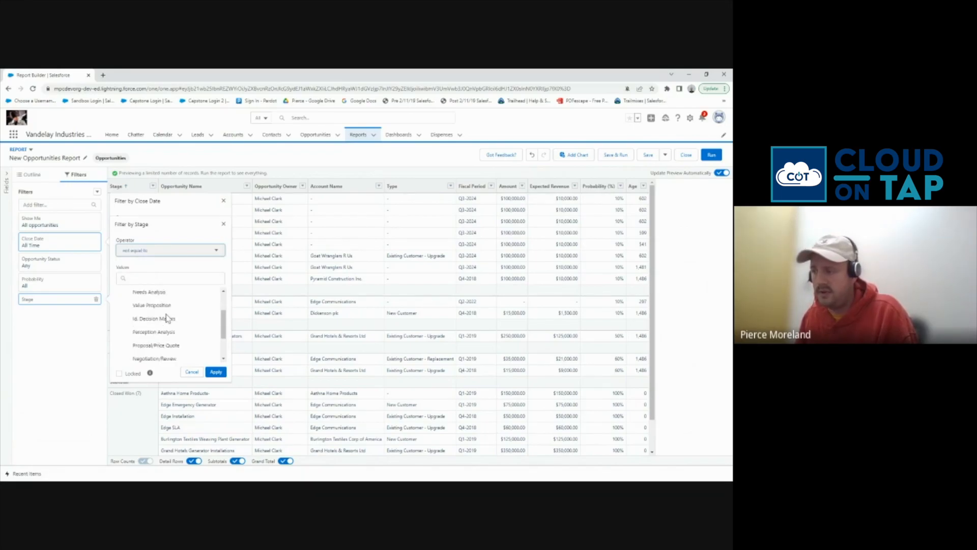
click(148, 342)
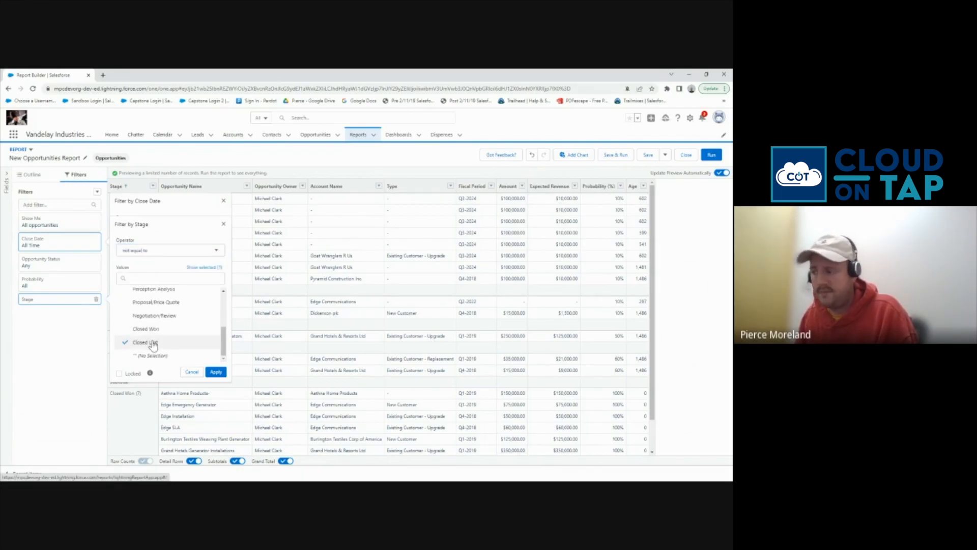
scroll(162, 334, up, 3)
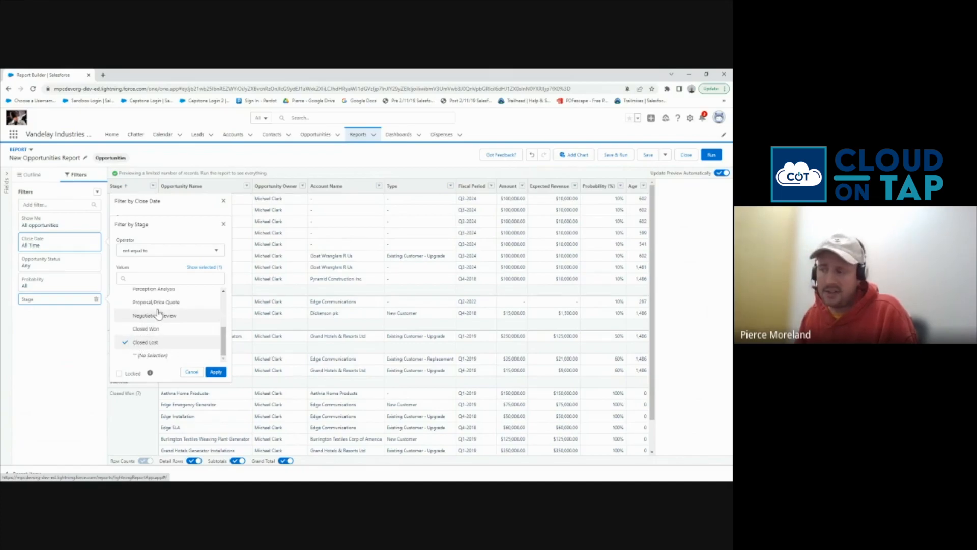
scroll(164, 336, down, 3)
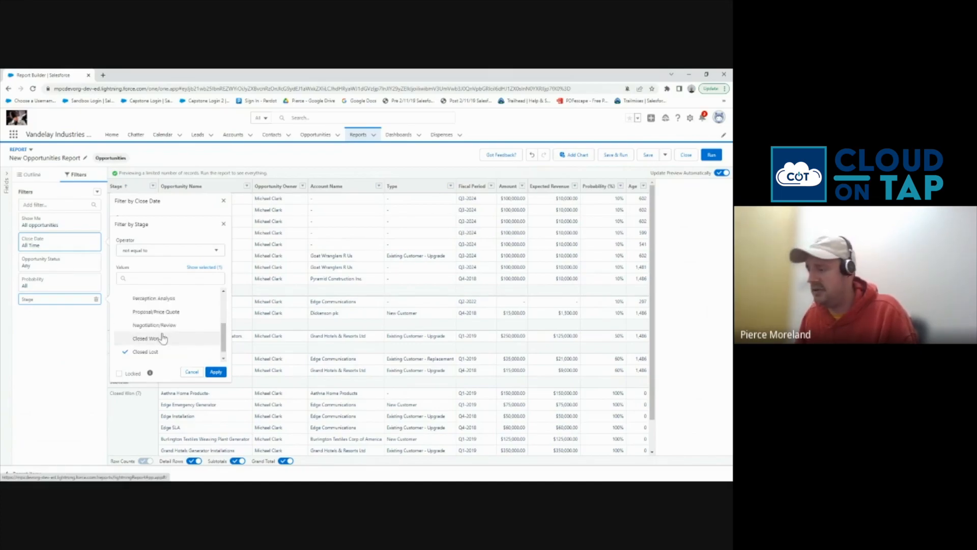
click(214, 373)
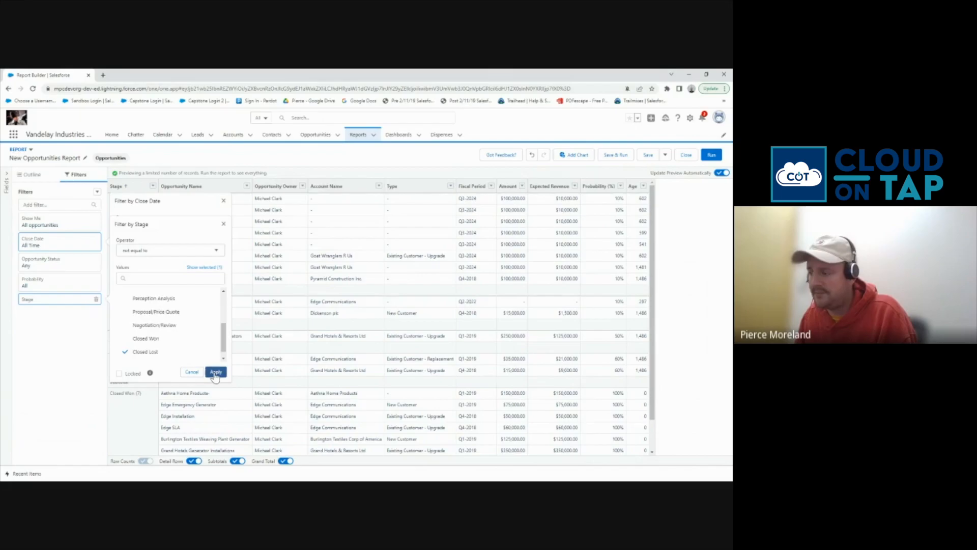
Add a Close Date filter using the relative date THIS YEAR, which empties the preview
click(77, 380)
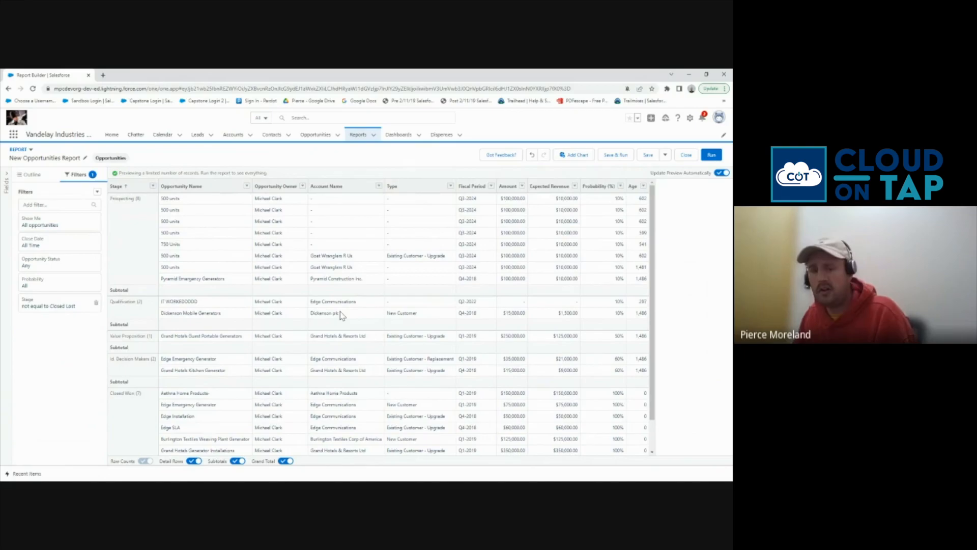
click(57, 203)
text(dat)
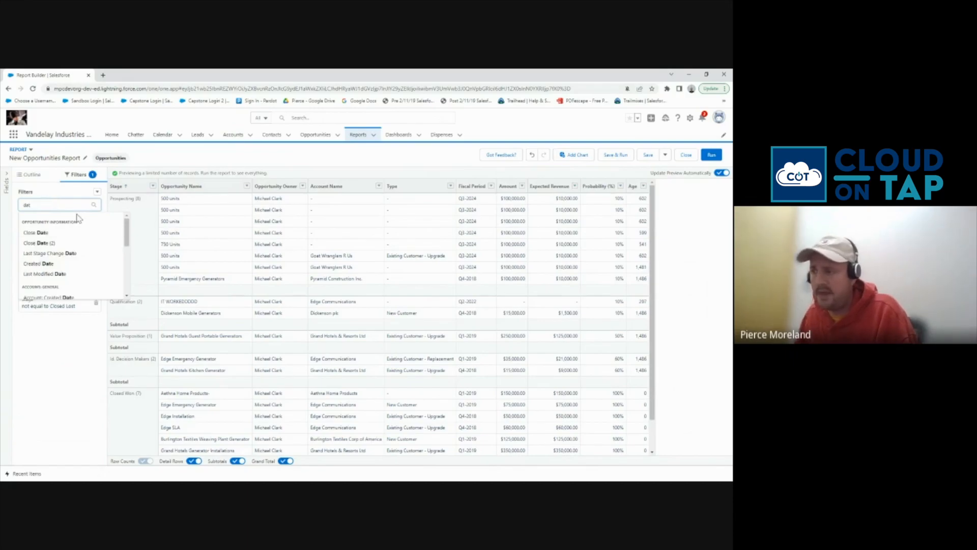
click(38, 233)
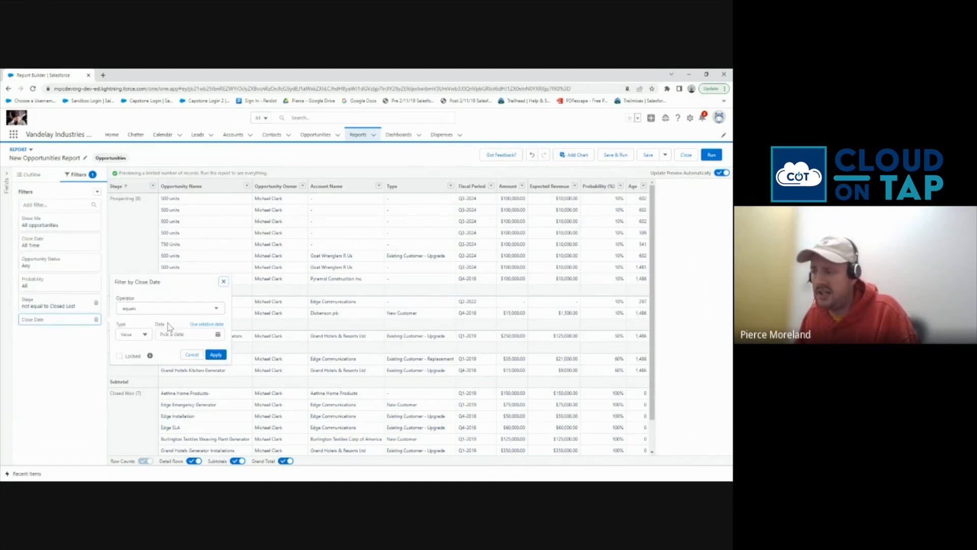
click(198, 327)
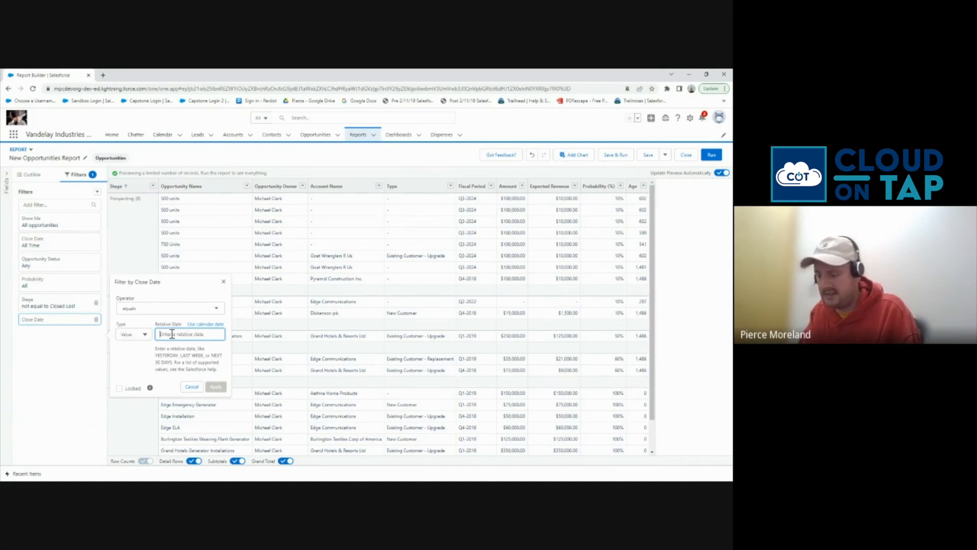
text(LAST N)
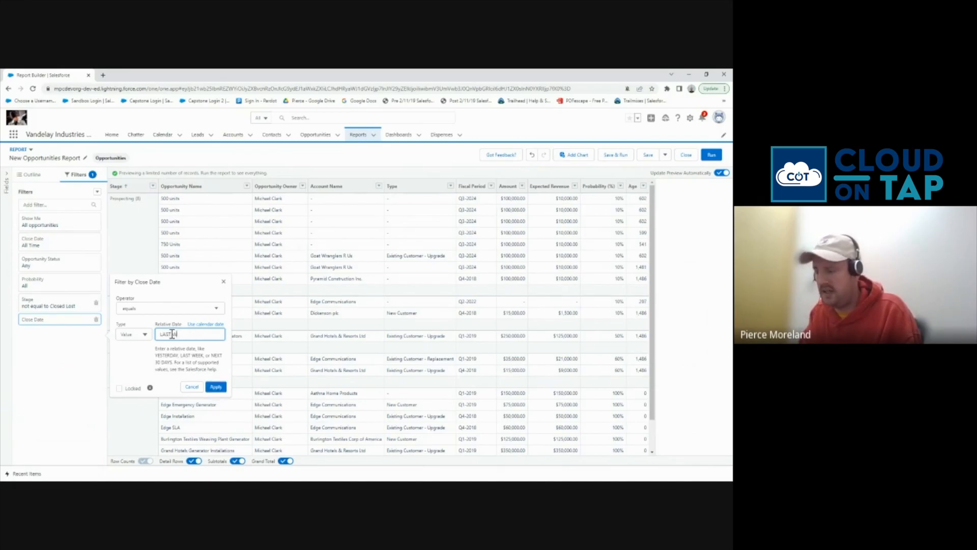
key(BackSpace)
key(BackSpace)
key(BackSpace)
key(BackSpace)
key(BackSpace)
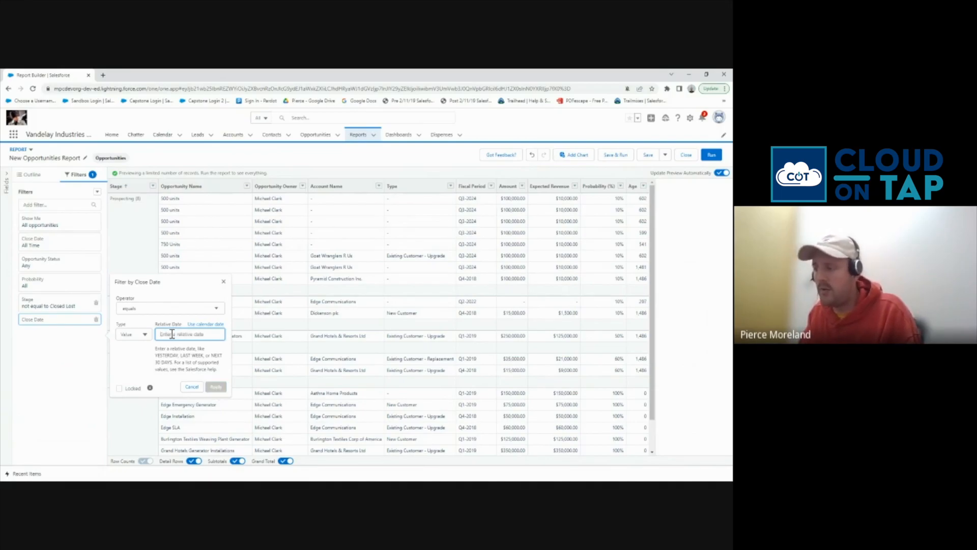
text(THIS)
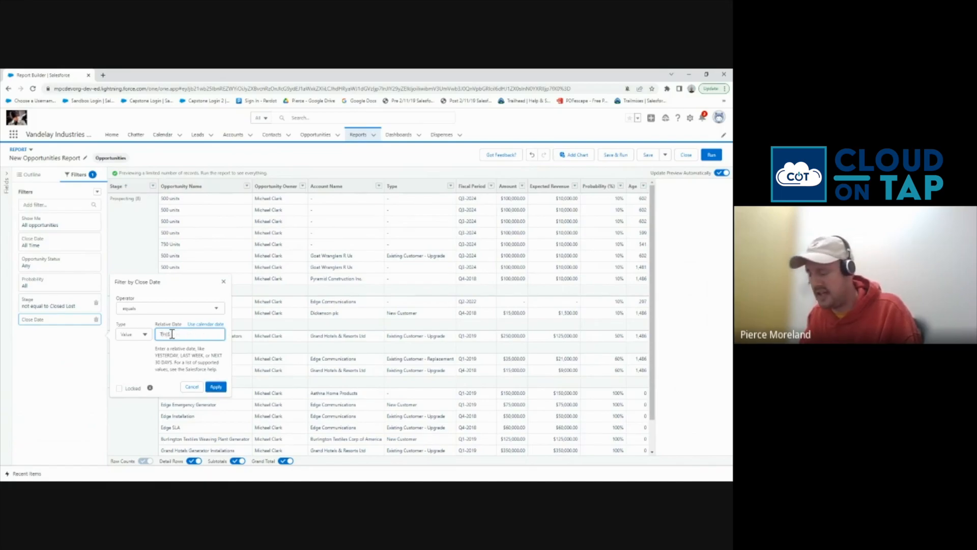
text( YEAR)
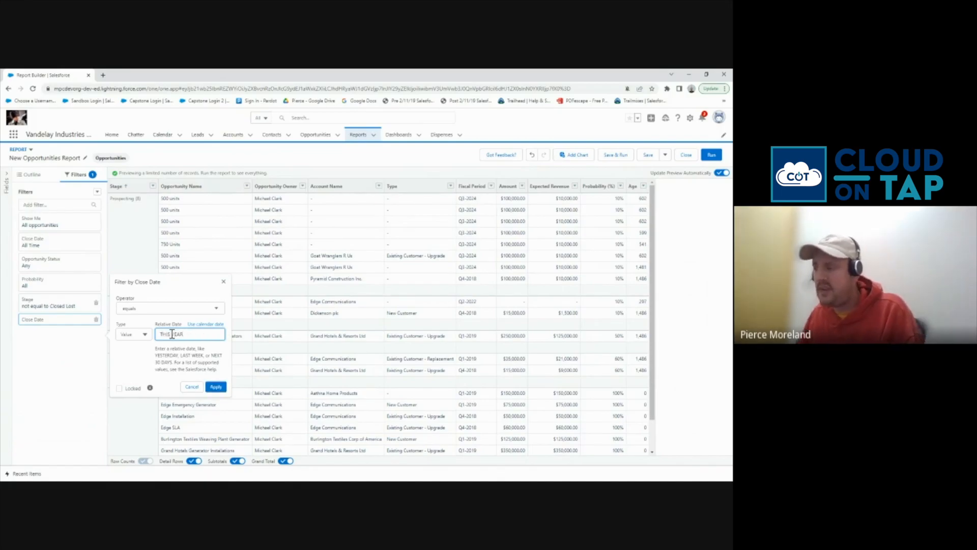
click(215, 386)
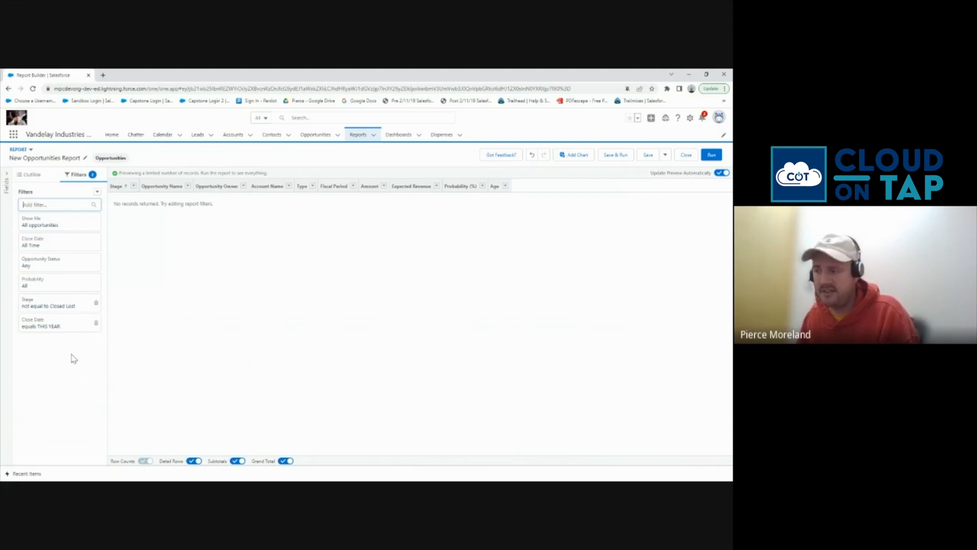
Delete the 'Close Date equals THIS YEAR' filter so Stage-grouped opportunities show again
click(96, 323)
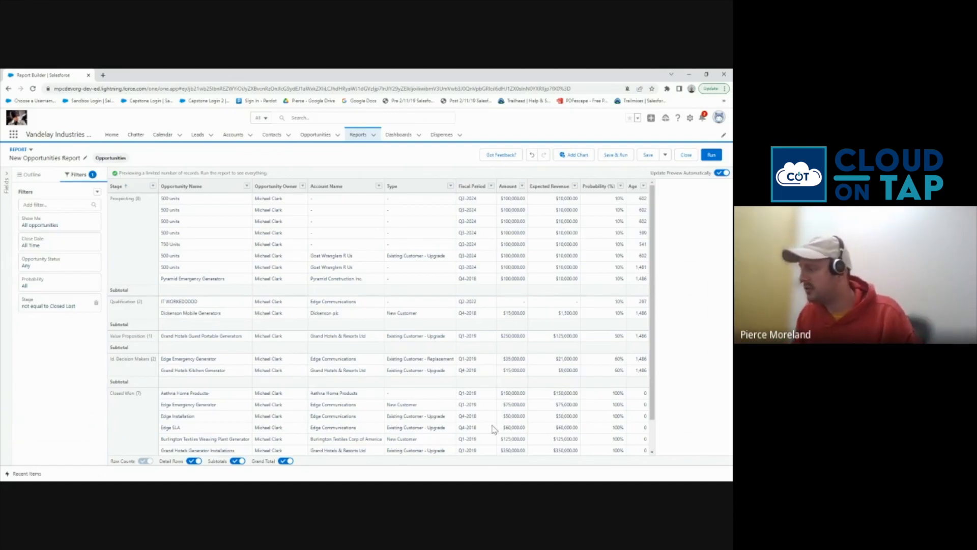
Add a funnel chart of Record Count by Stage, labelling each stage with values and percentages
click(571, 158)
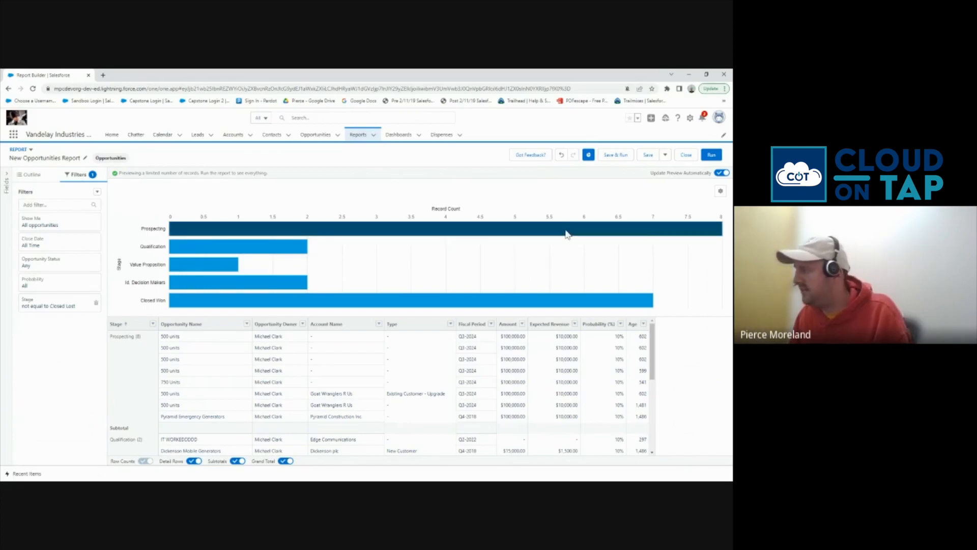
click(721, 192)
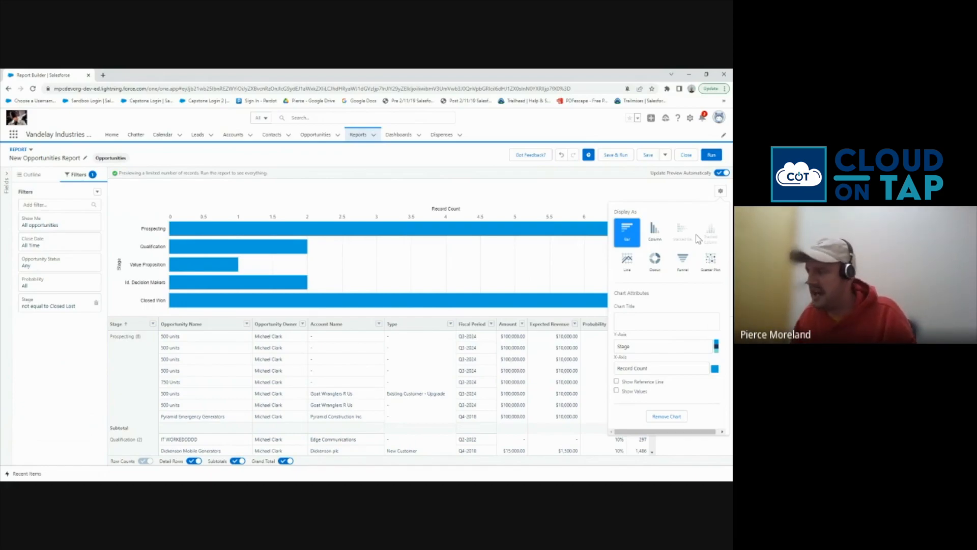
click(682, 271)
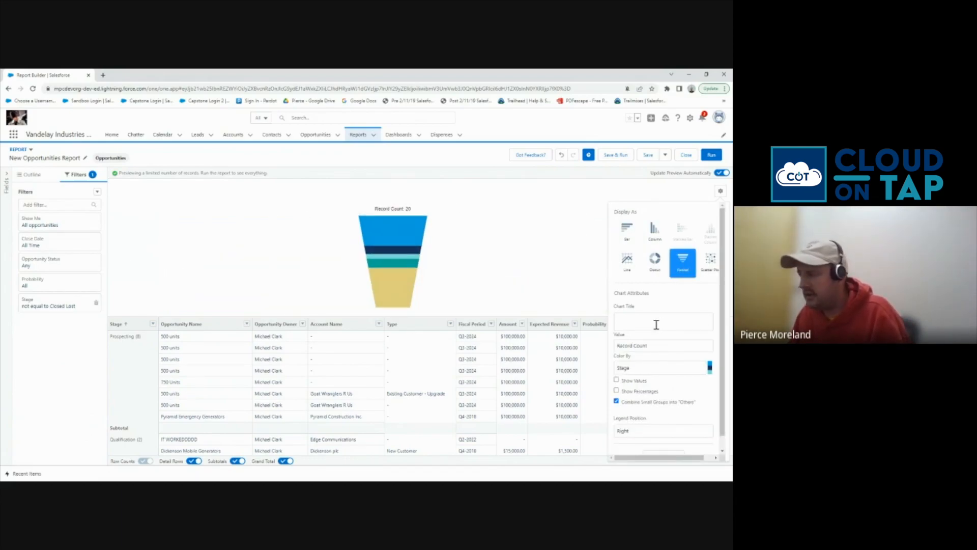
scroll(657, 326, down, 1)
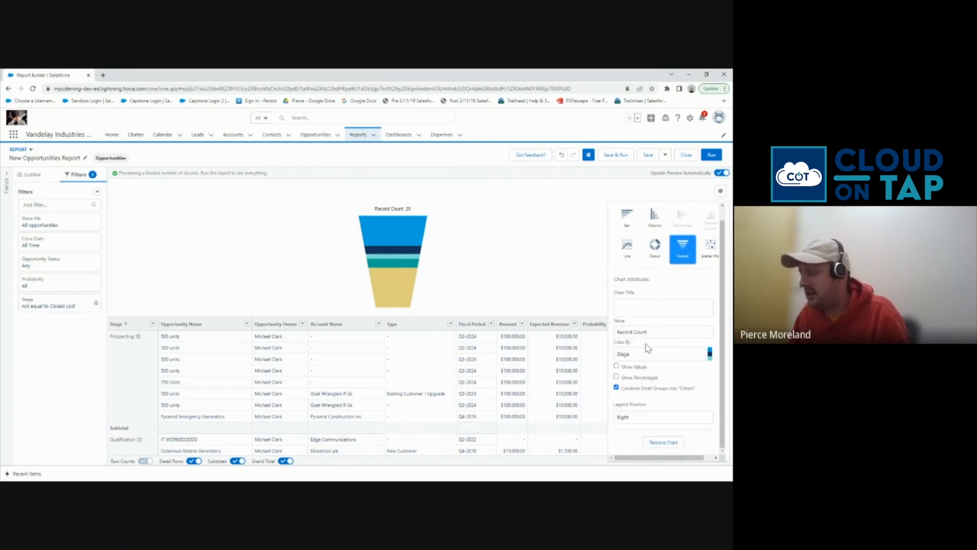
click(634, 367)
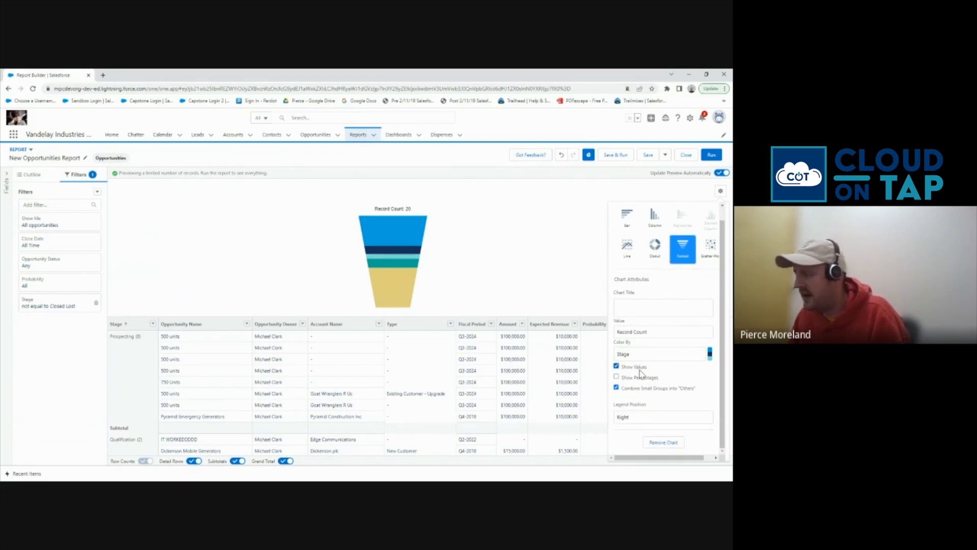
click(640, 378)
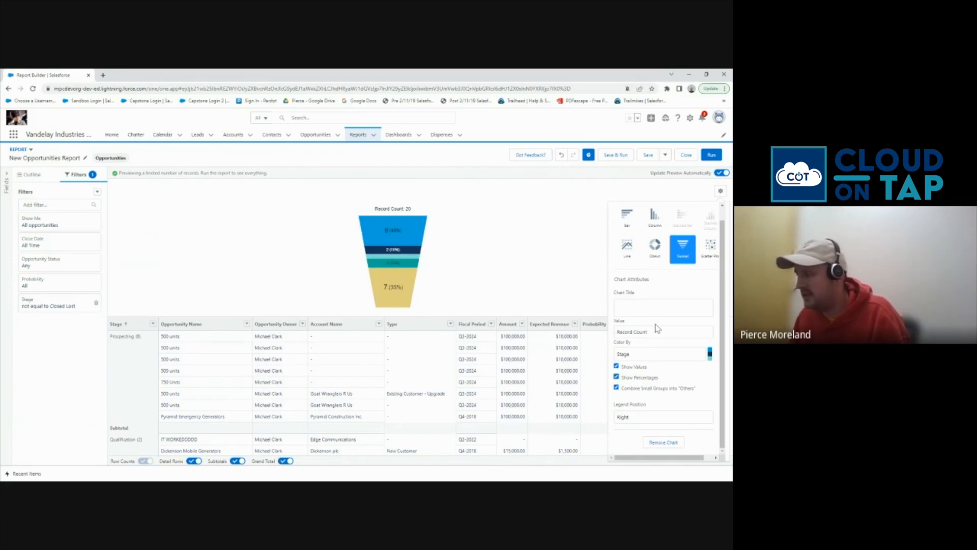
click(592, 272)
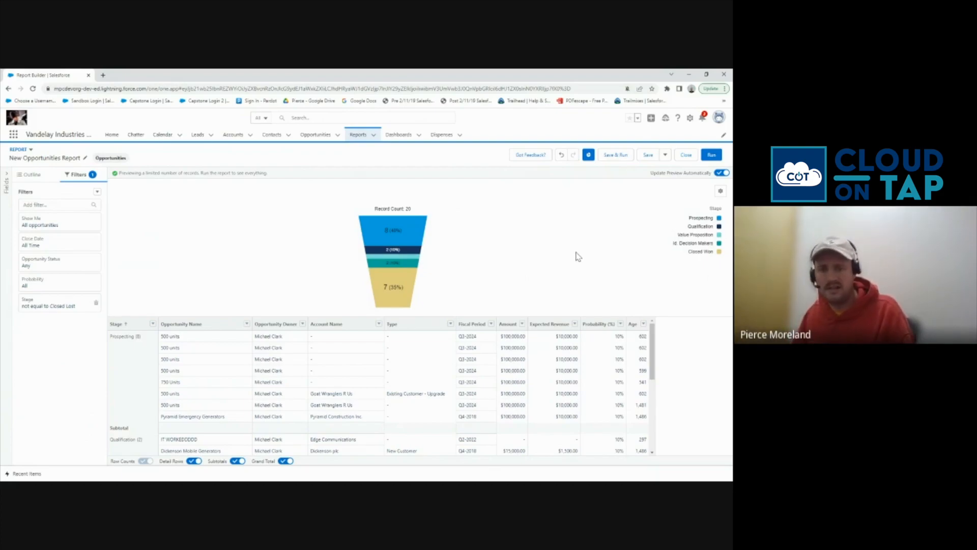
Retitle the report 'Sample Pipeline Report' and save it to Private Reports
click(85, 158)
drag(107, 159, 7, 162)
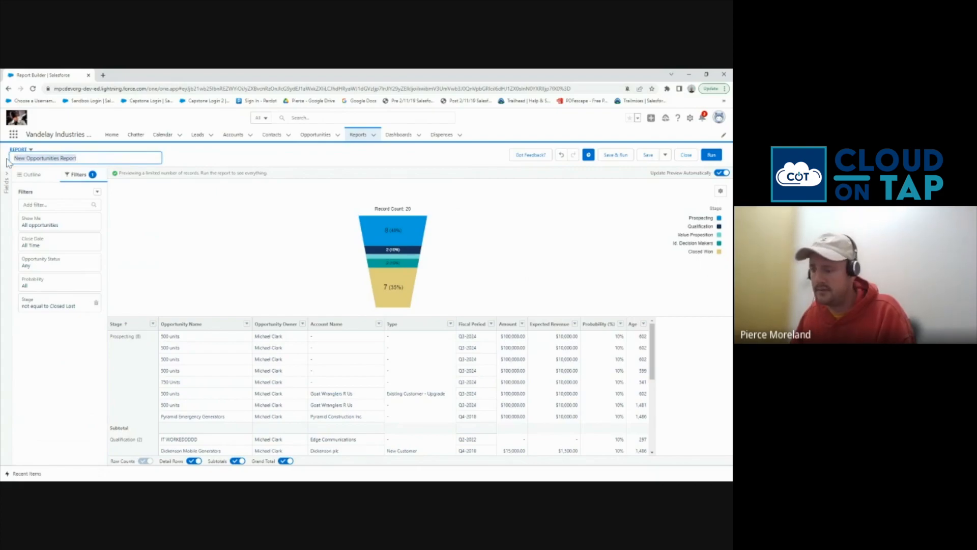
text(Sample Pipeline R)
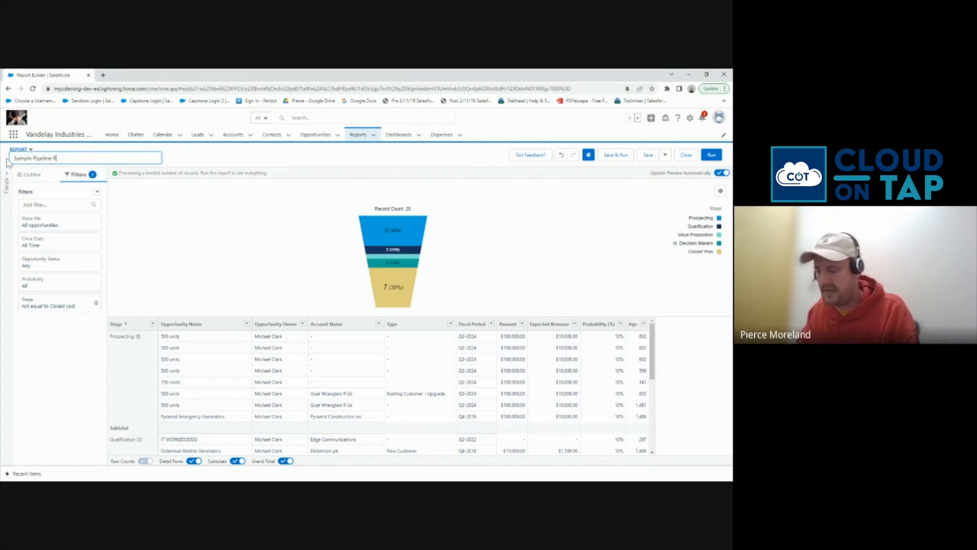
text(eport)
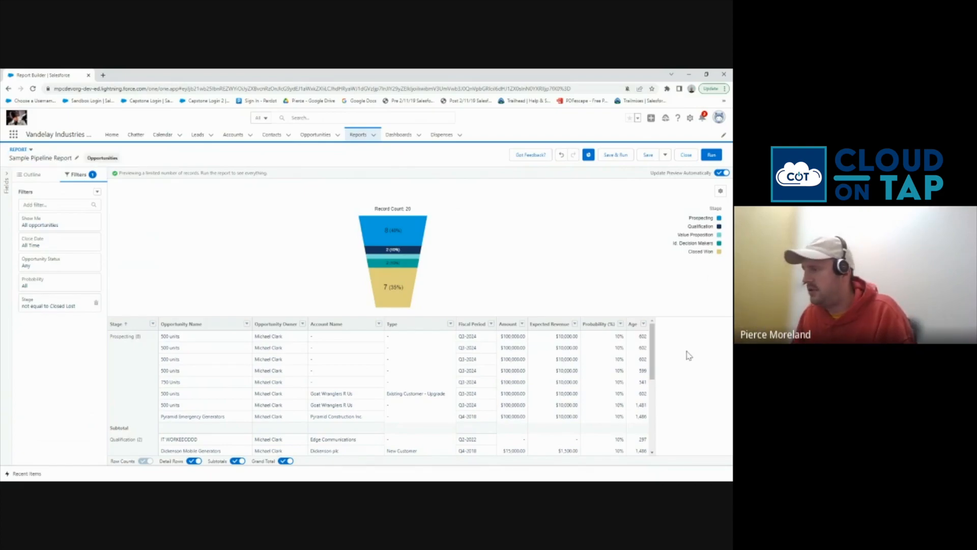
click(617, 155)
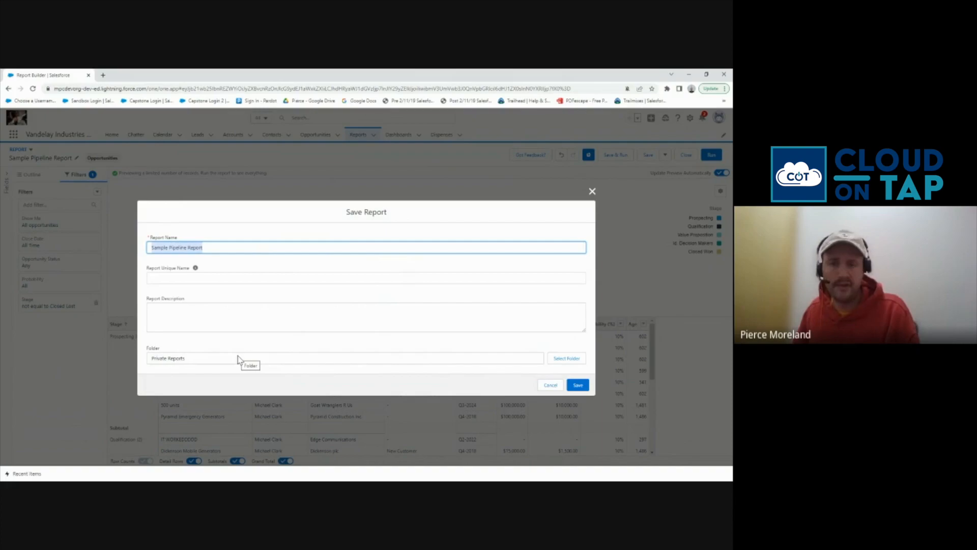
click(572, 388)
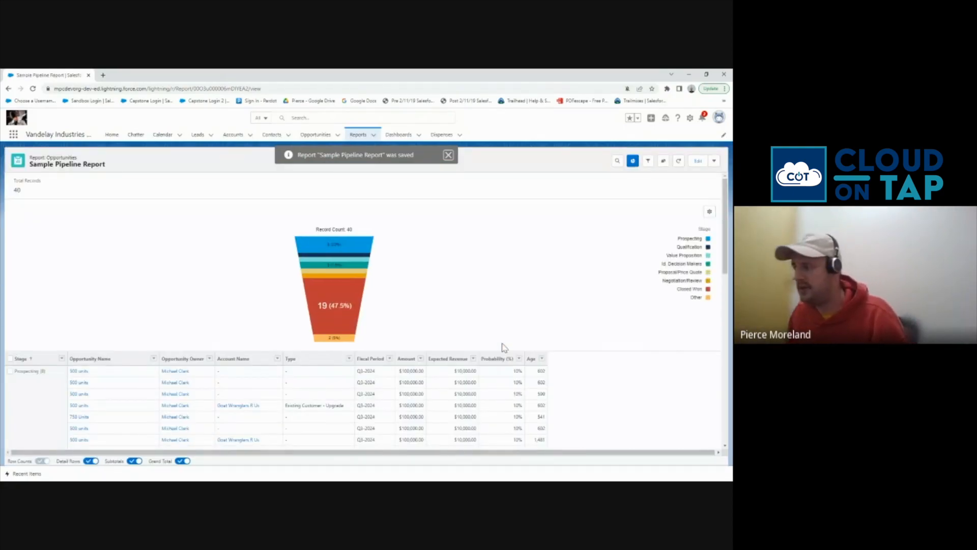
From the Dashboards list, create a new dashboard named 'Sample Pipeline Dashboard'
click(396, 141)
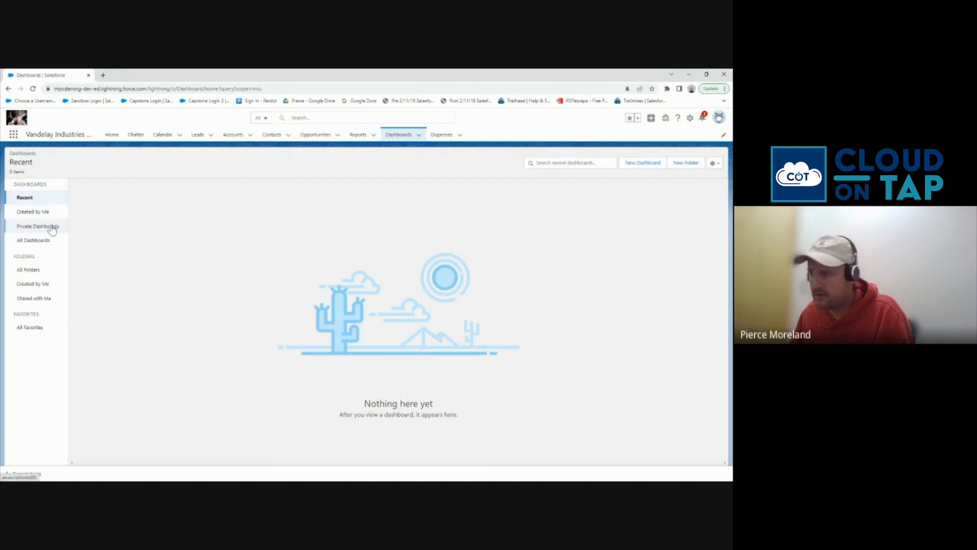
click(629, 164)
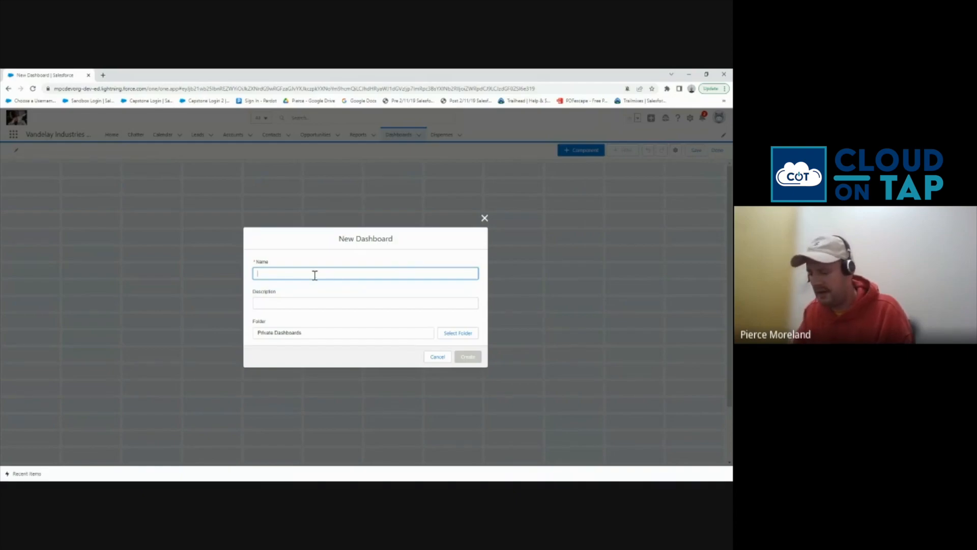
text(Sample)
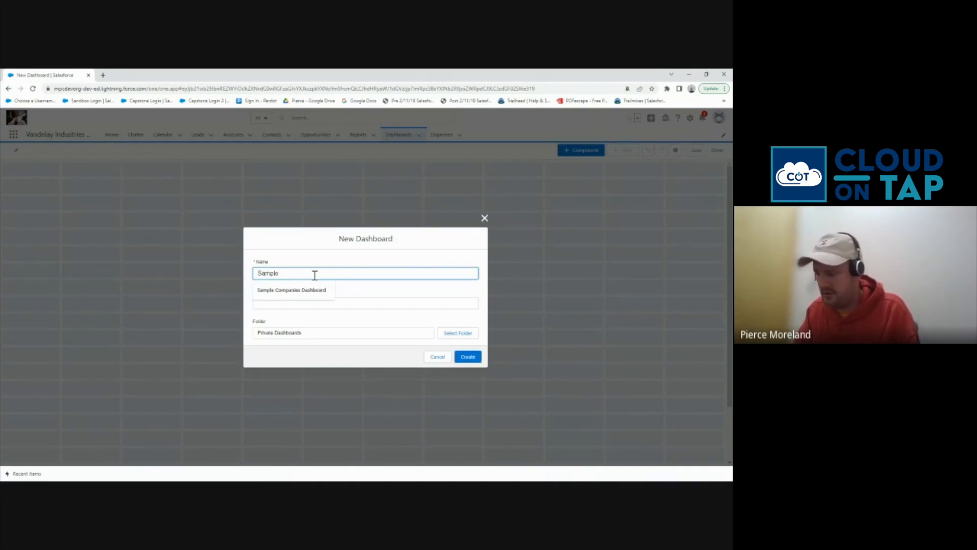
text( Pipeline)
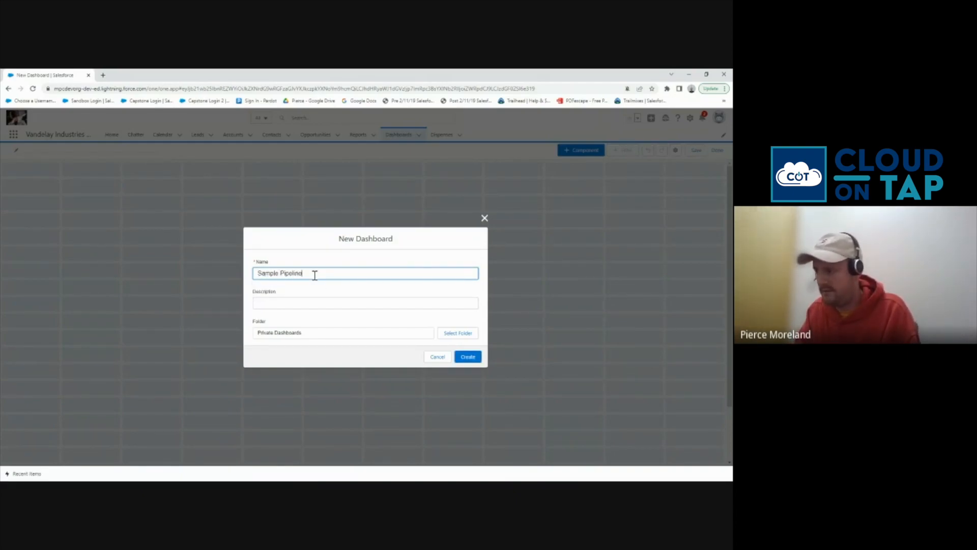
text( Dashboard)
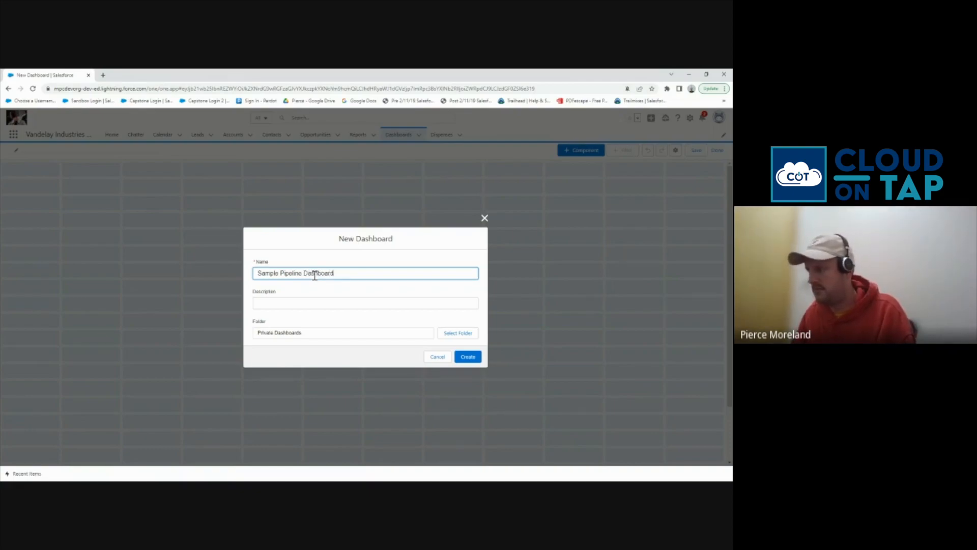
click(468, 357)
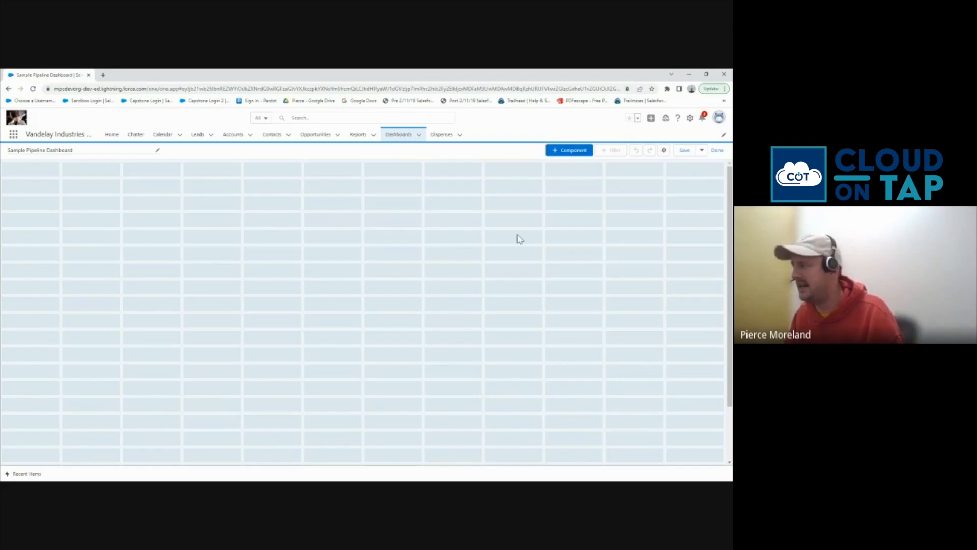
Start a new dashboard component from Sample Pipeline Report, displayed as a funnel chart
click(561, 150)
click(199, 304)
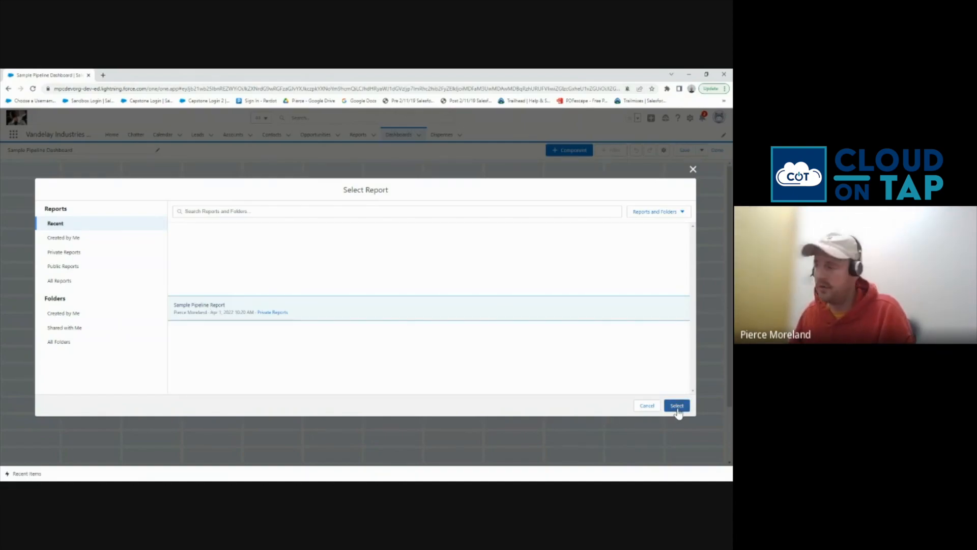
click(678, 407)
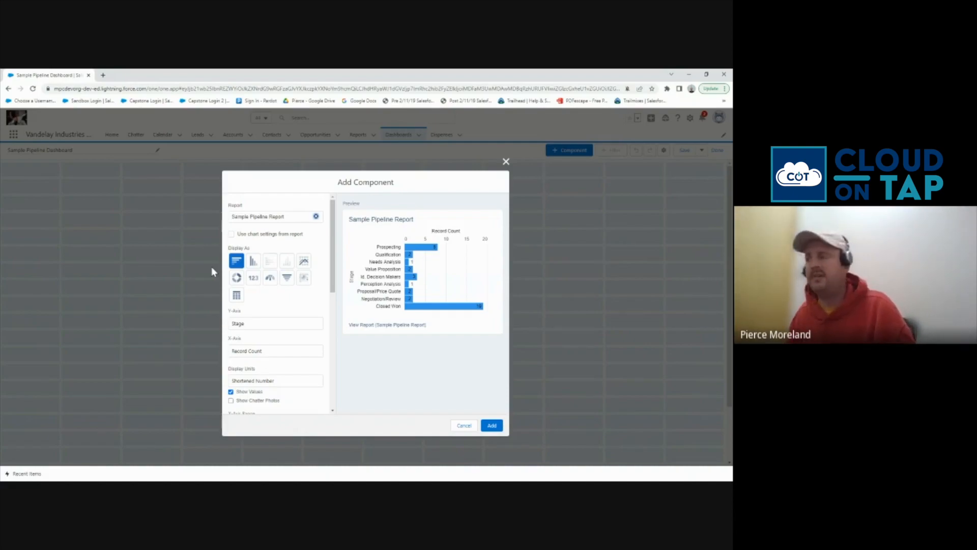
click(232, 235)
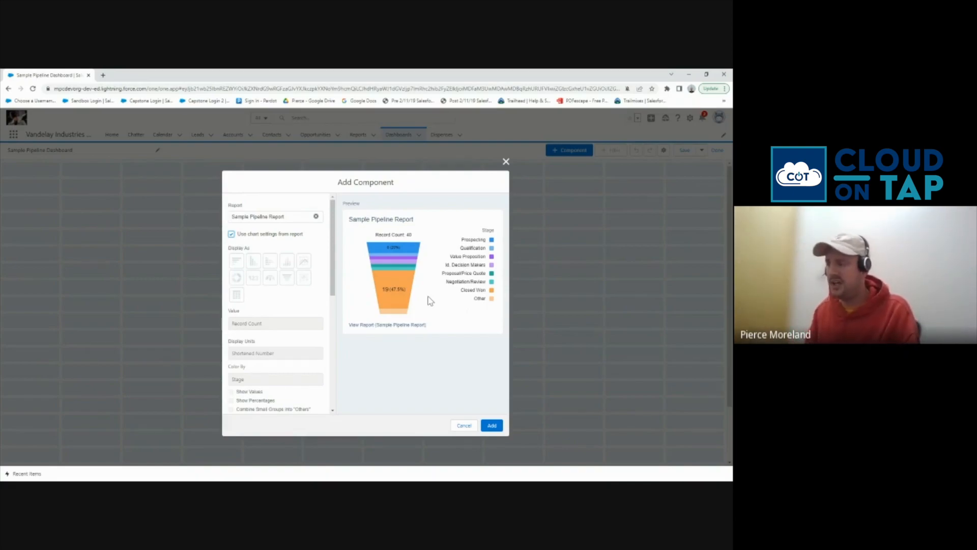
click(231, 235)
click(231, 235)
click(232, 234)
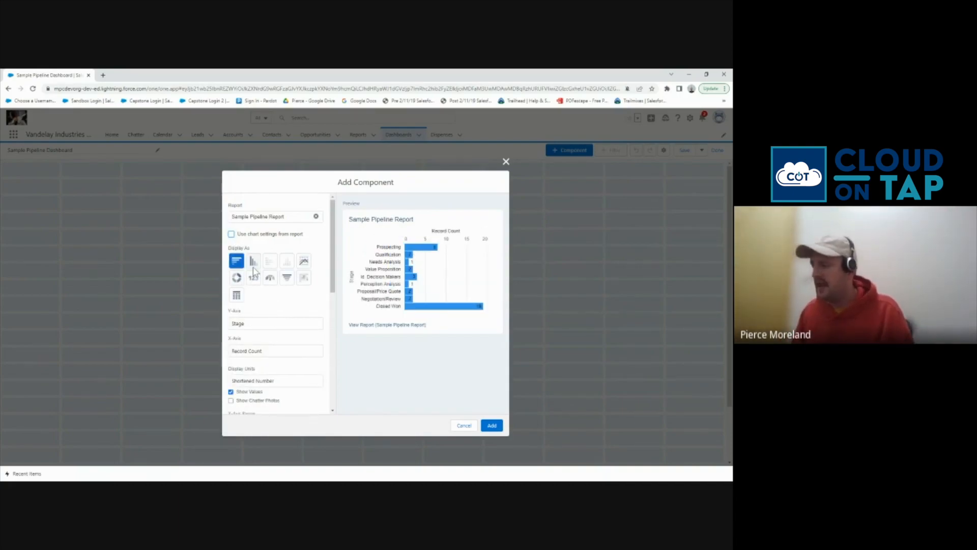
click(288, 279)
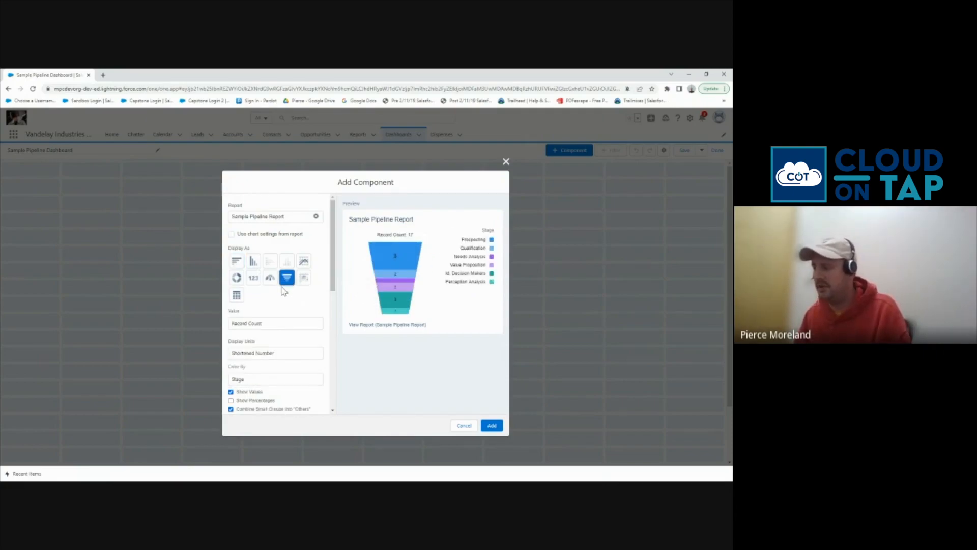
Show percentages, turn off Combine Small Groups, set Max Values 99, use Dark theme, and add the funnel
scroll(284, 309, down, 3)
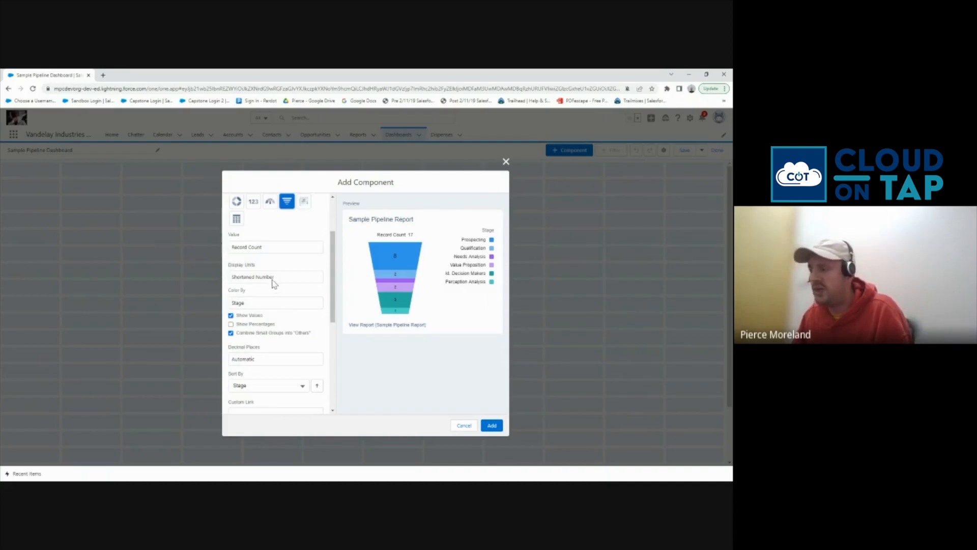
click(274, 278)
click(274, 287)
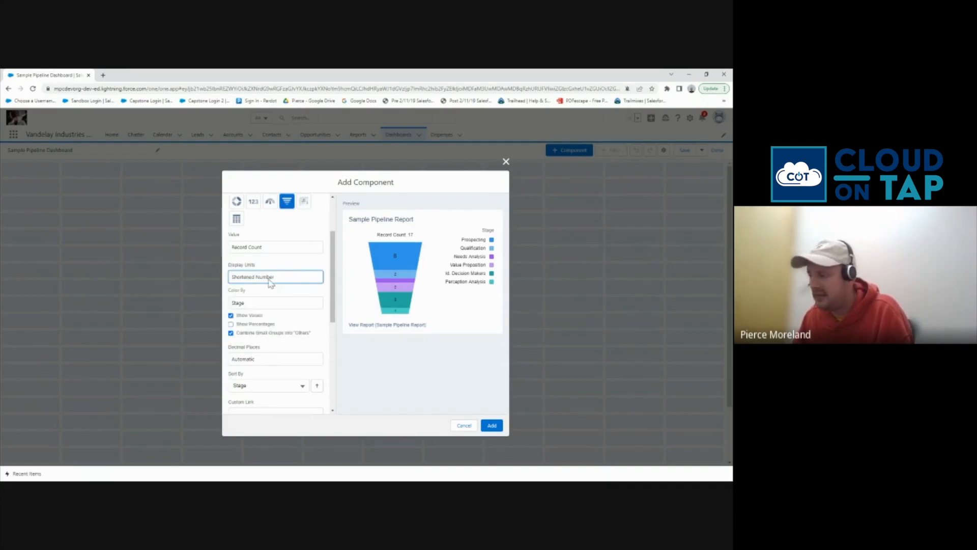
click(258, 326)
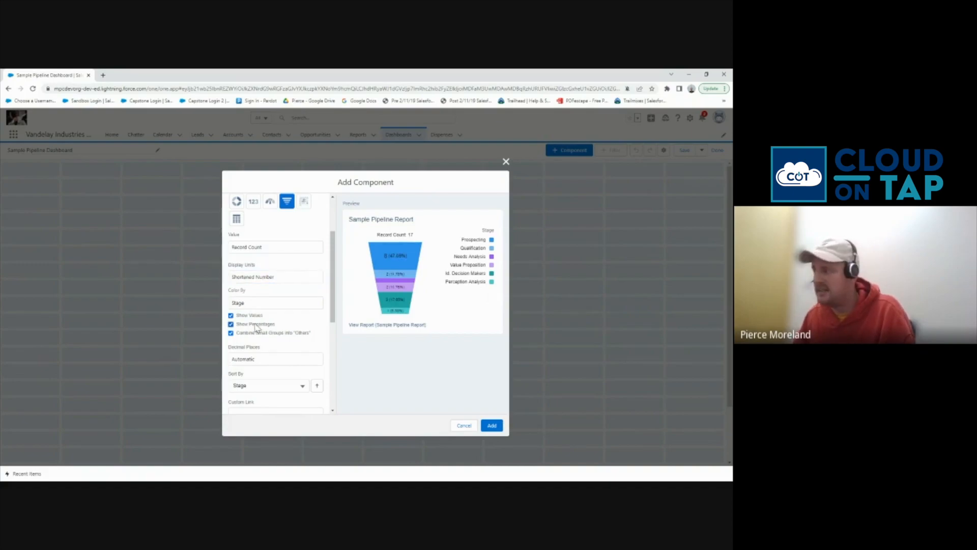
click(267, 334)
scroll(266, 350, down, 3)
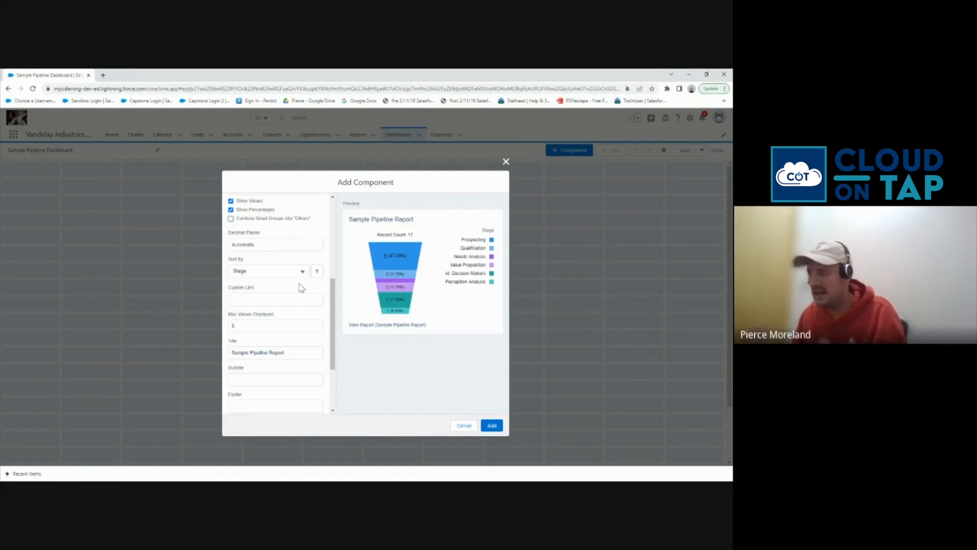
click(262, 326)
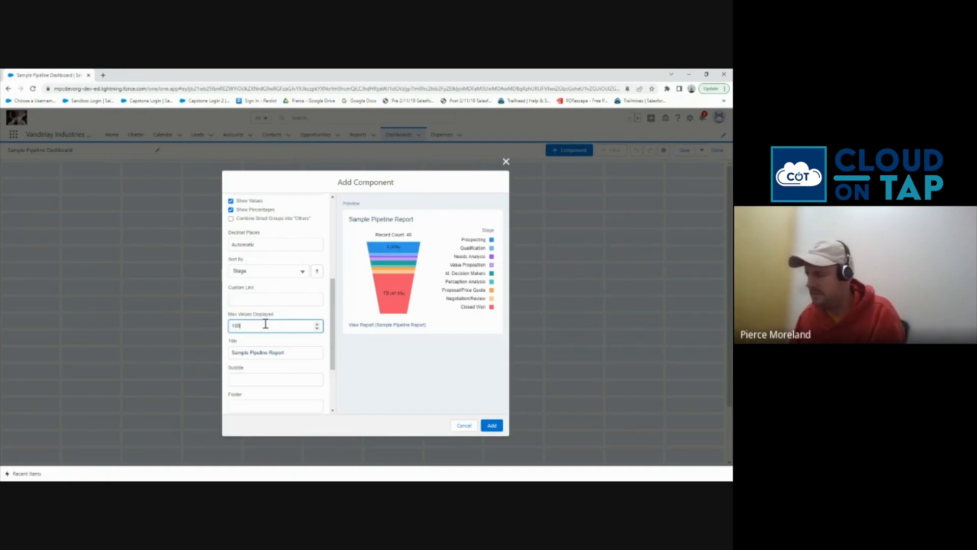
scroll(262, 325, down, 3)
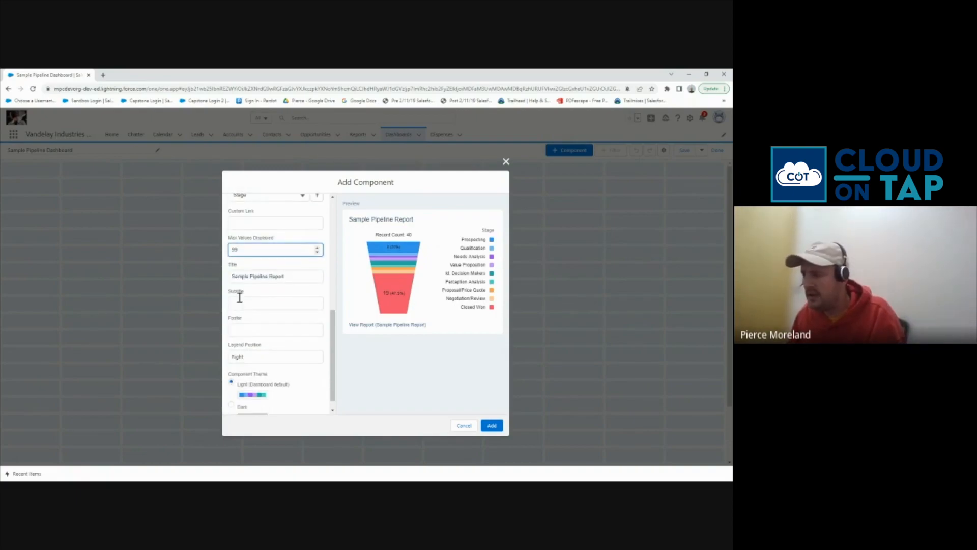
scroll(246, 328, down, 1)
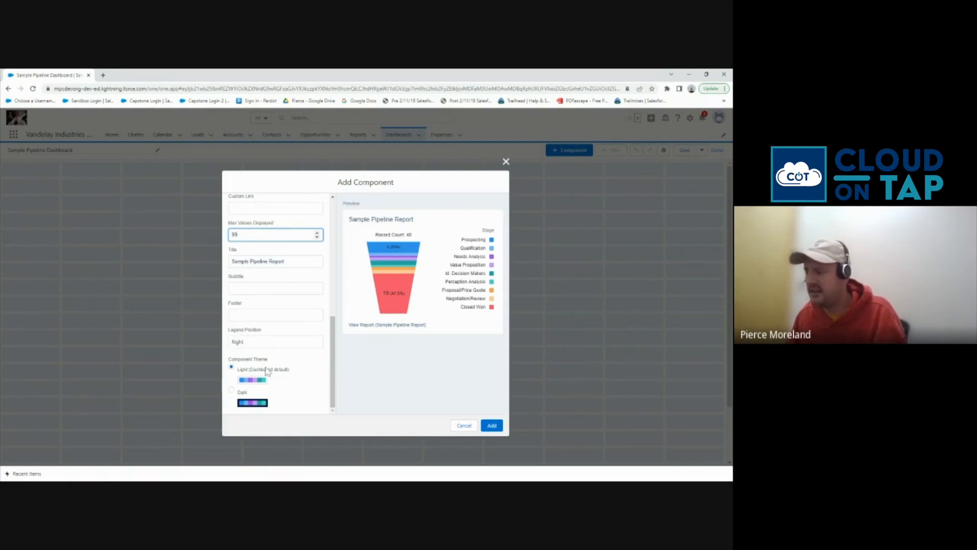
click(232, 391)
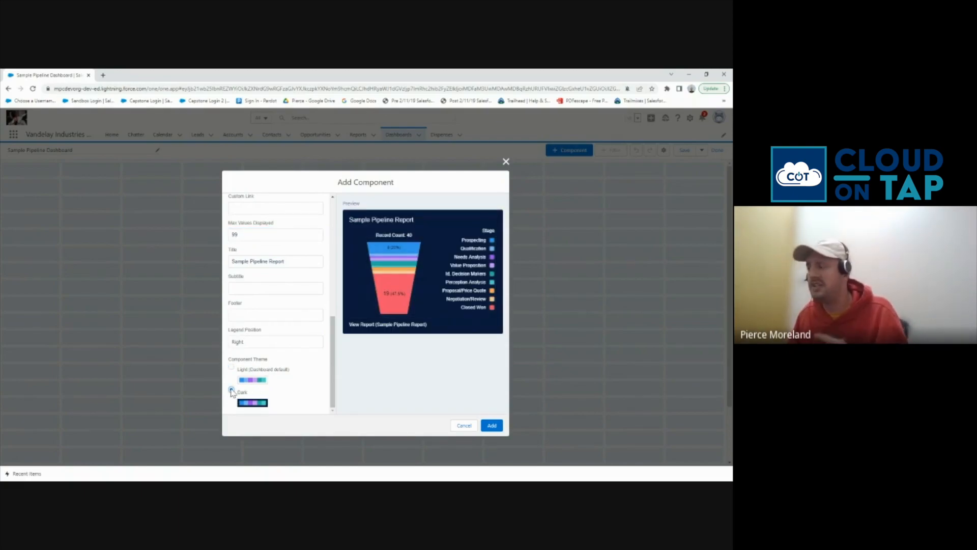
click(491, 425)
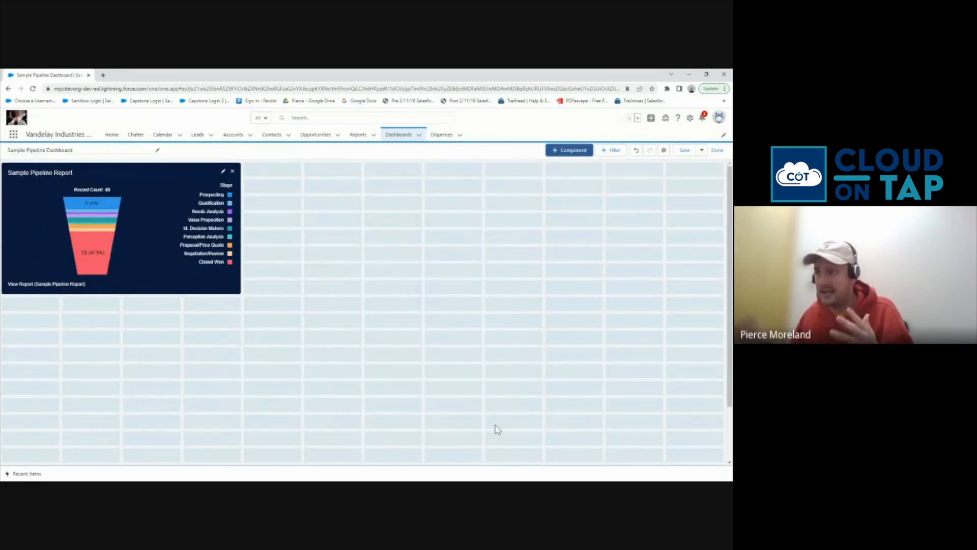
Widen the funnel and shift it right, add an enlarged Sample Pipeline Report donut at left, and save
click(176, 214)
drag(241, 293, 593, 279)
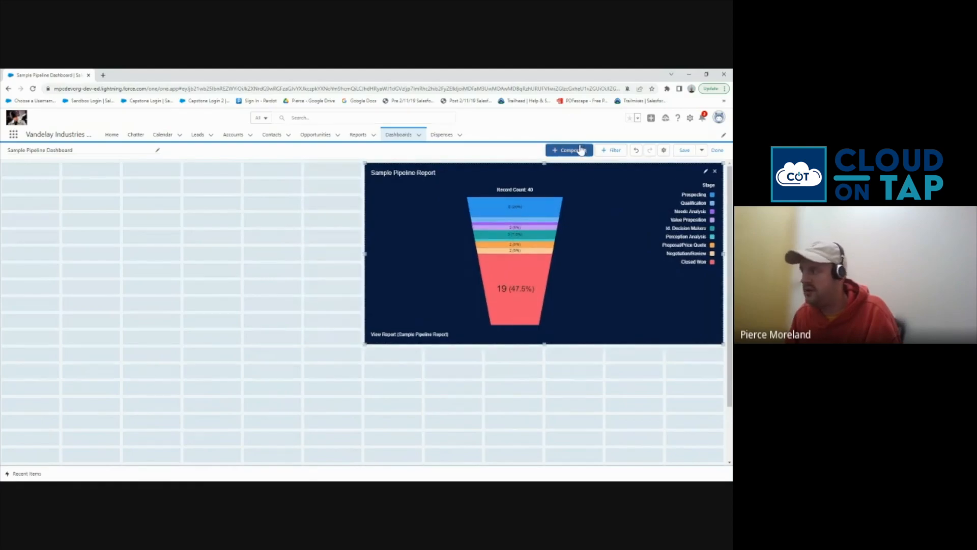
click(581, 149)
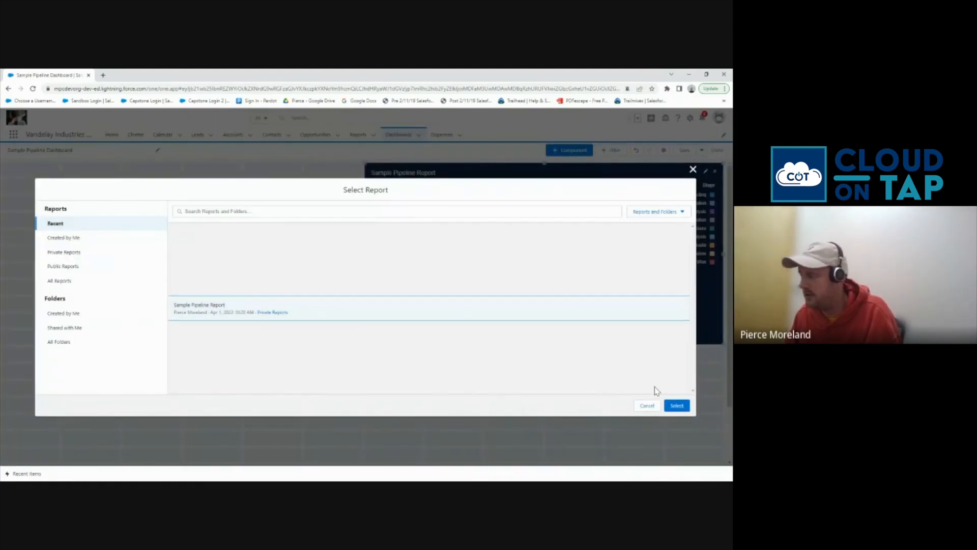
click(677, 405)
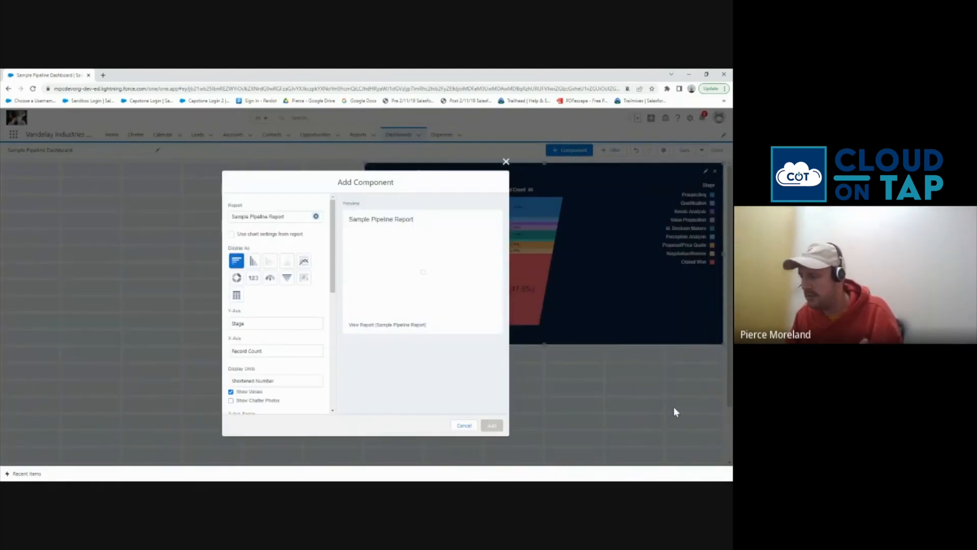
click(237, 279)
click(492, 425)
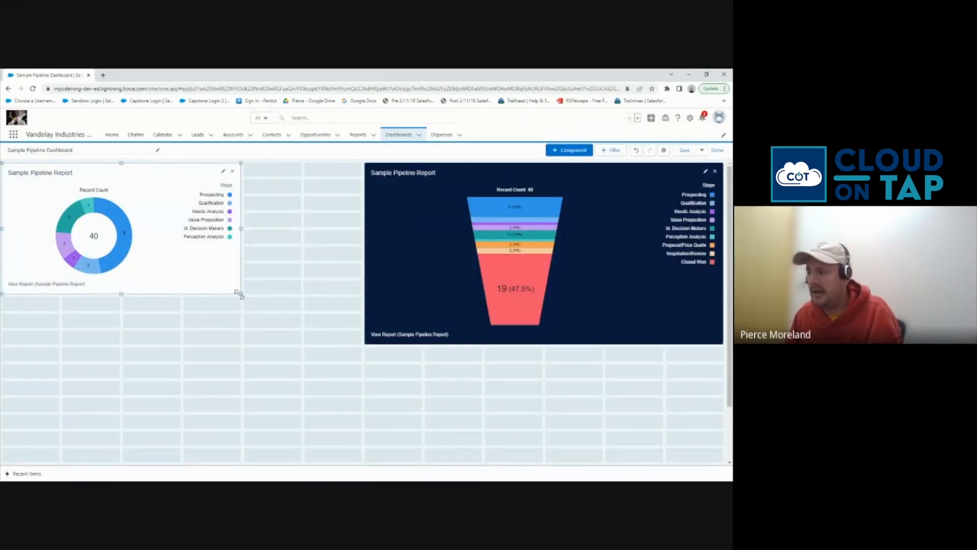
drag(239, 297, 361, 342)
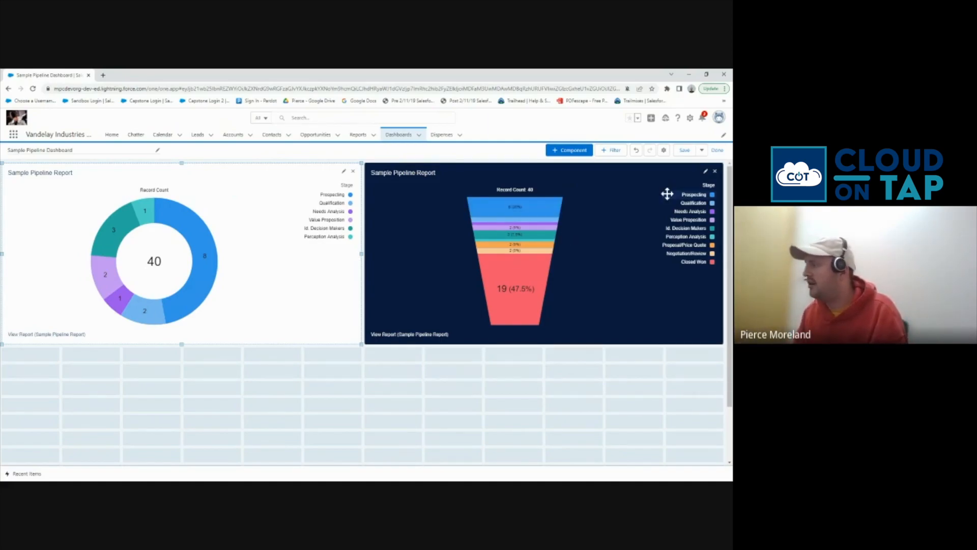
click(684, 150)
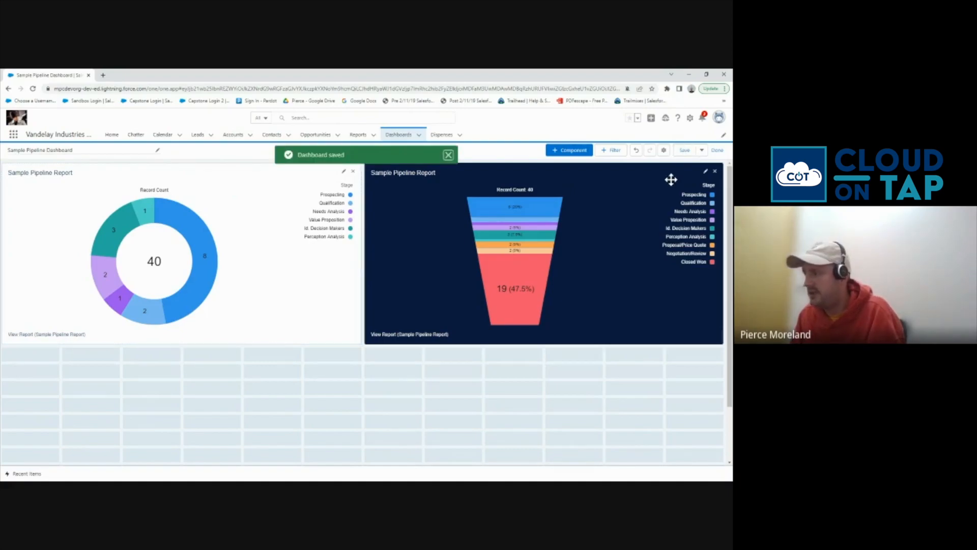
Exit dashboard edit mode and return to the Reports list
click(717, 150)
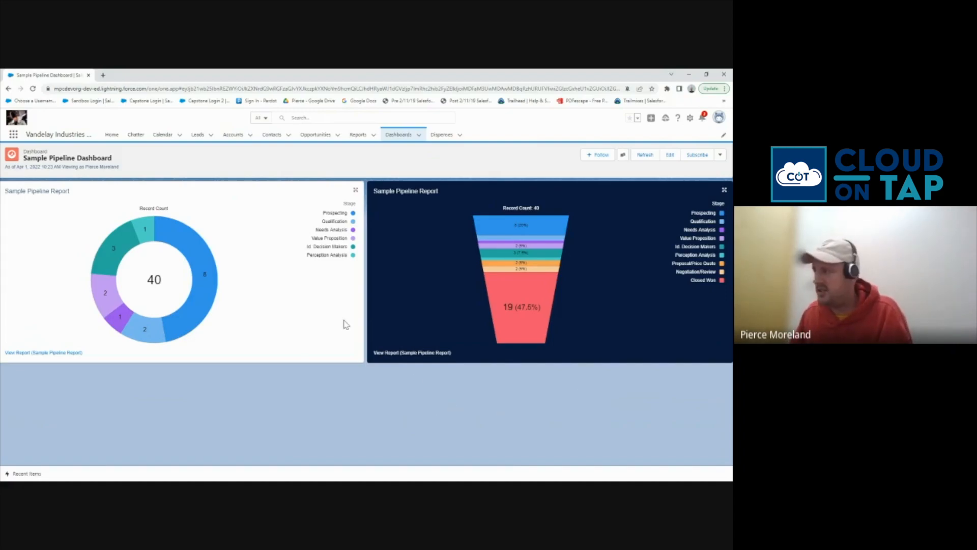
click(356, 138)
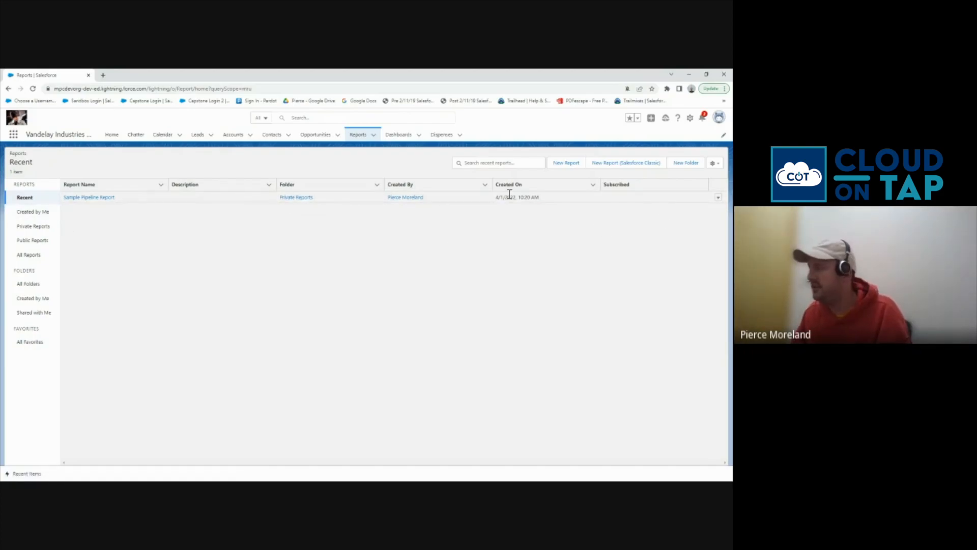
Create the report folder 'Cloud on Tap - Shared Reports' with its auto-filled unique name
click(671, 163)
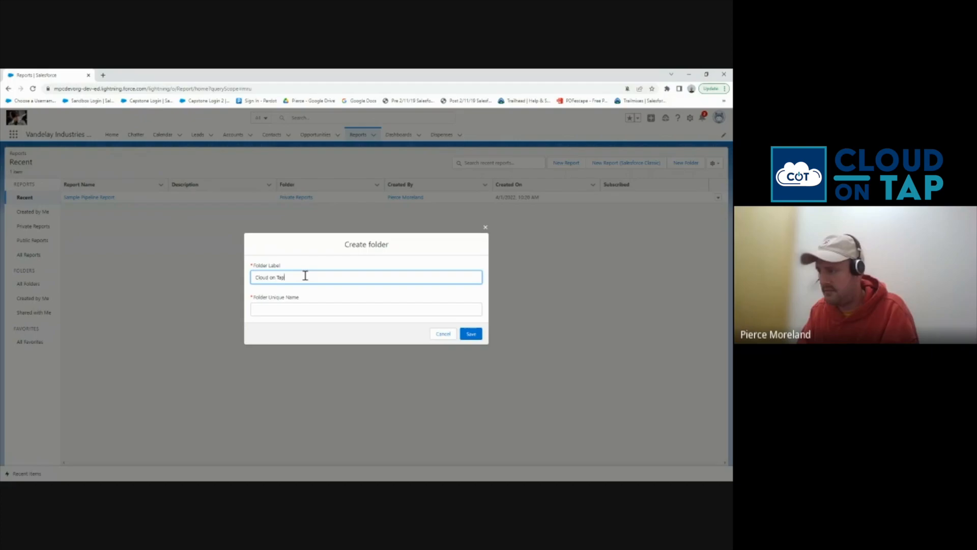
text(Cloud on Tap - Shared Reports)
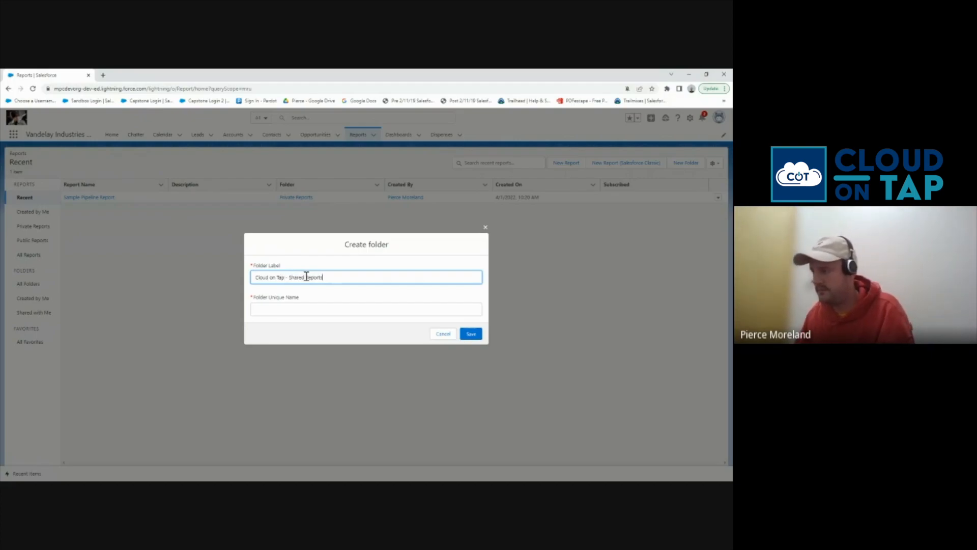
click(341, 297)
click(471, 334)
click(403, 309)
click(469, 342)
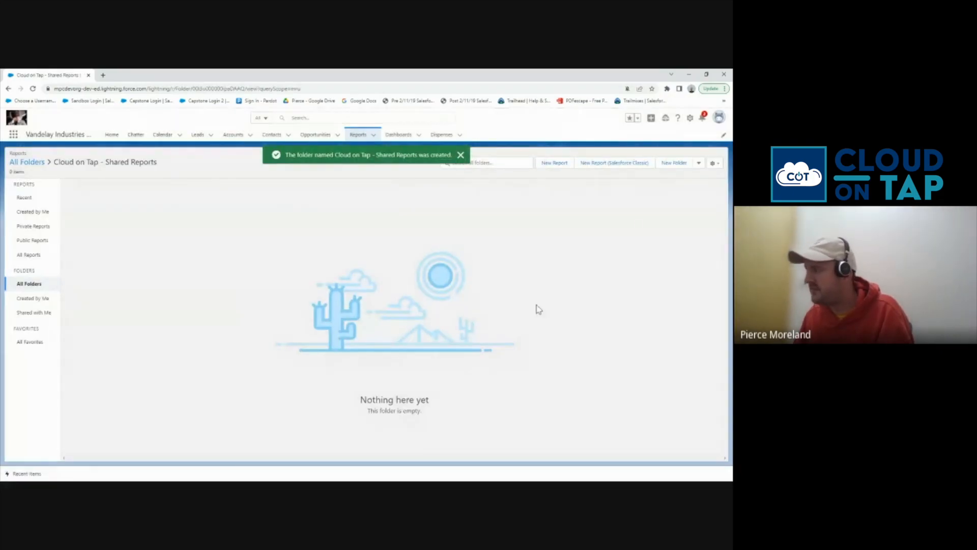
Share the folder with the All Internal Users public group at Manage access
click(694, 191)
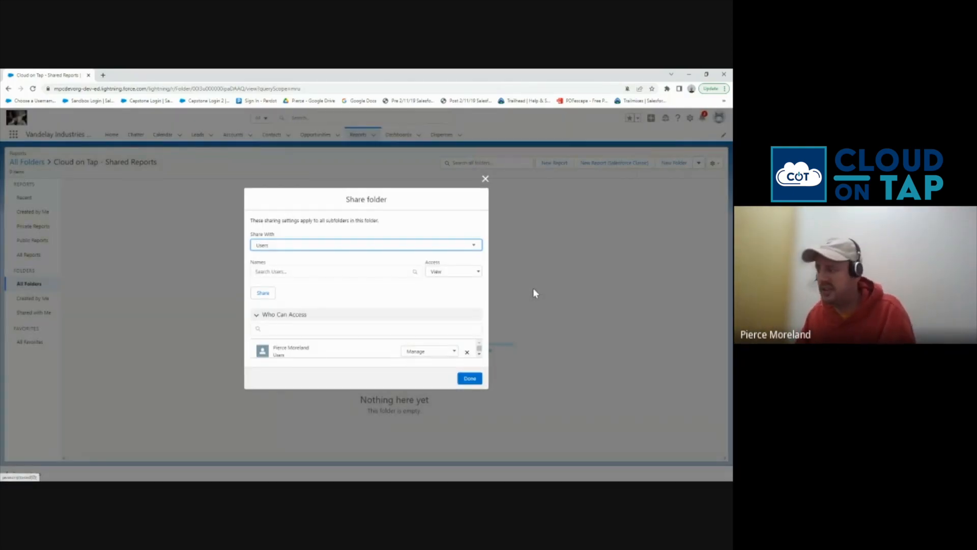
click(271, 272)
text(mic)
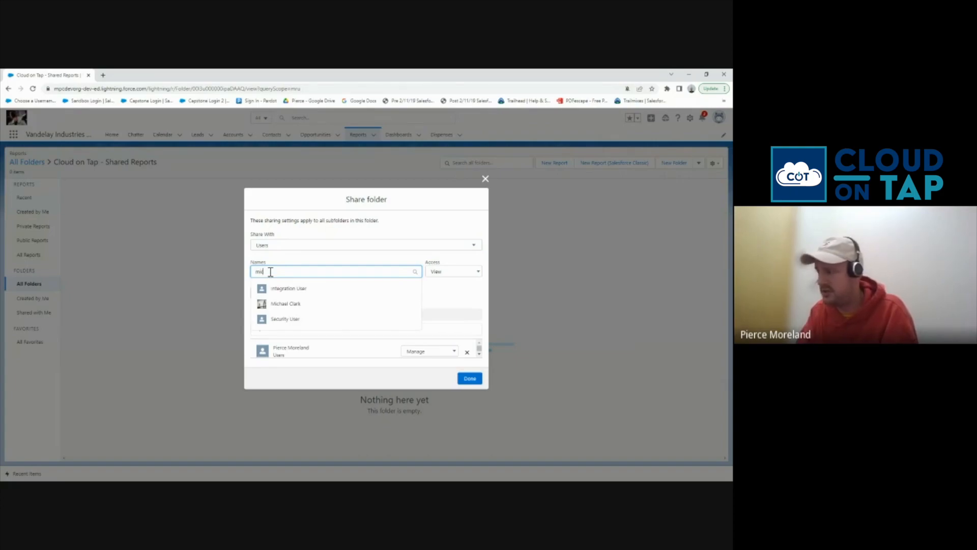
text(h)
click(281, 248)
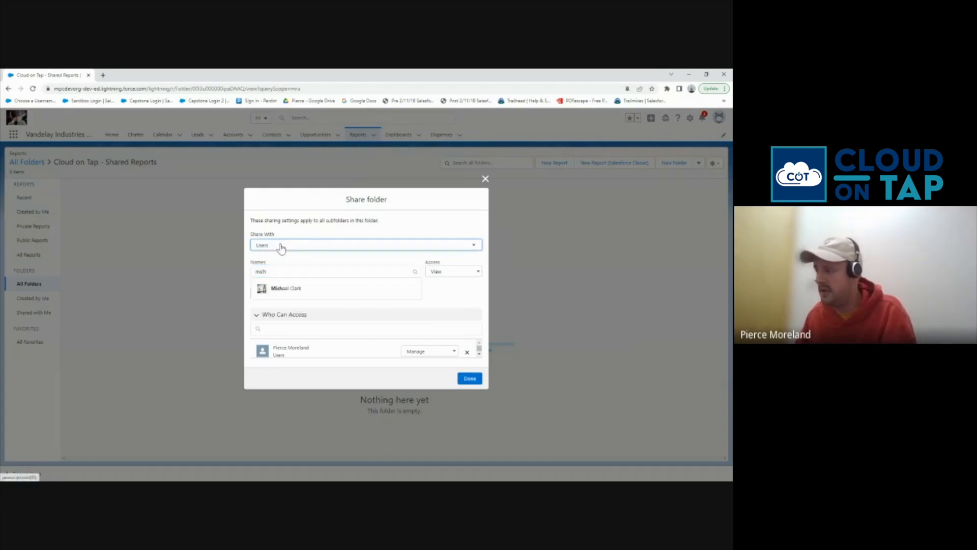
click(278, 303)
click(275, 271)
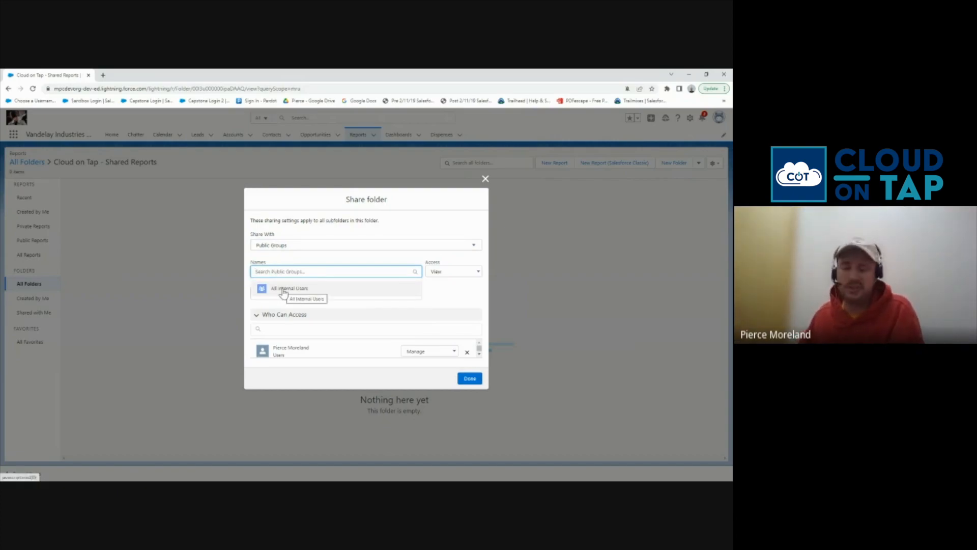
click(285, 289)
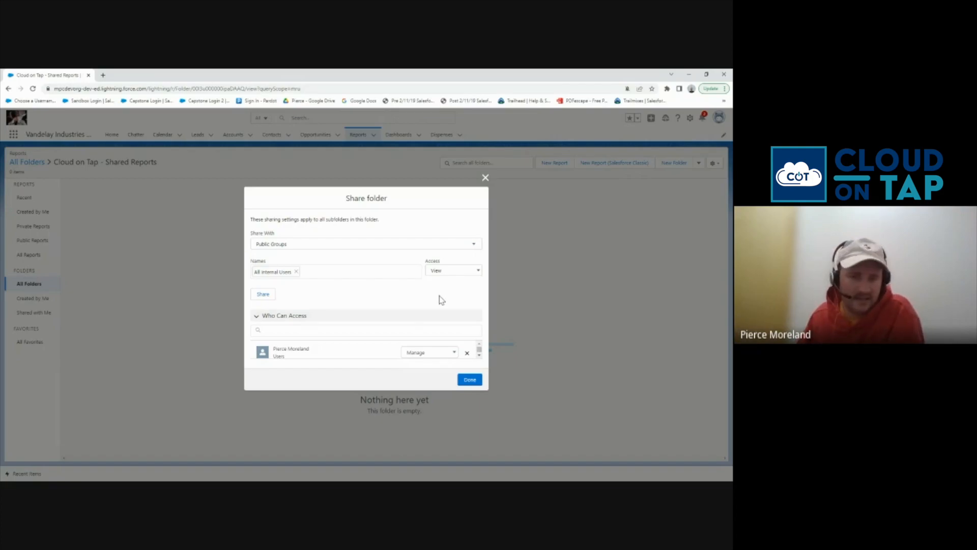
click(450, 273)
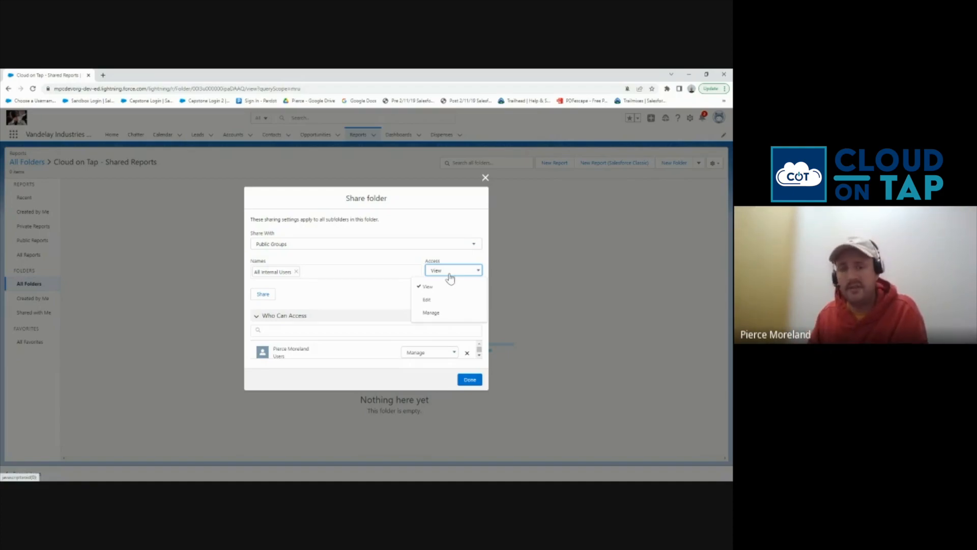
click(431, 312)
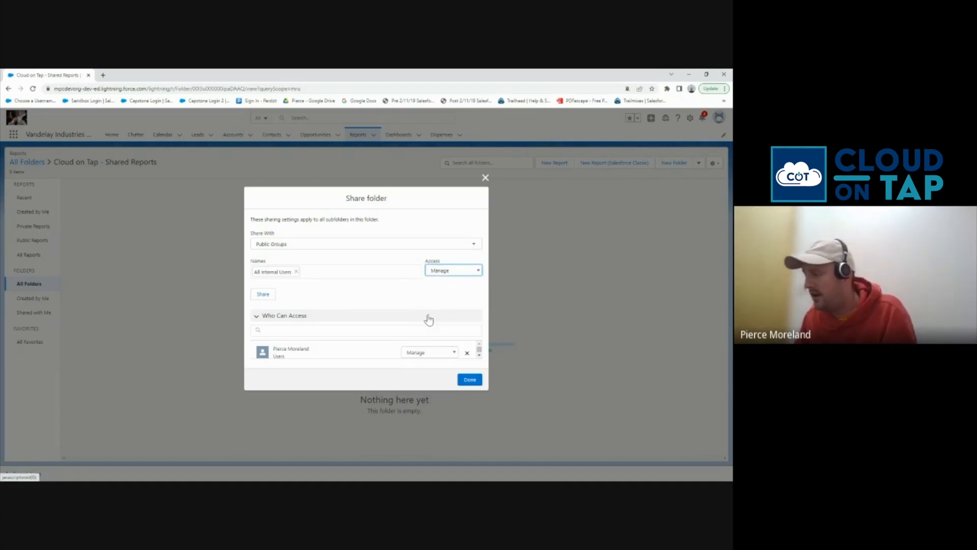
click(263, 294)
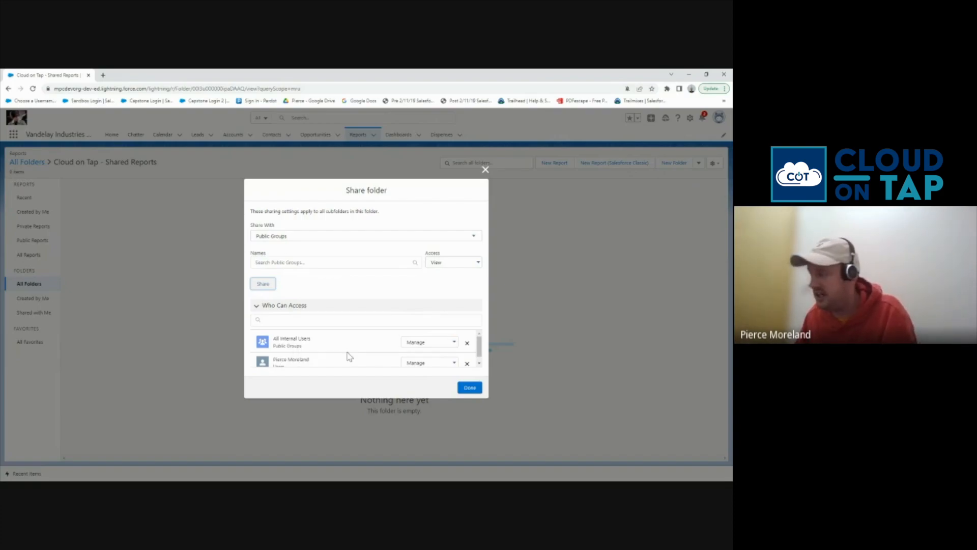
click(469, 388)
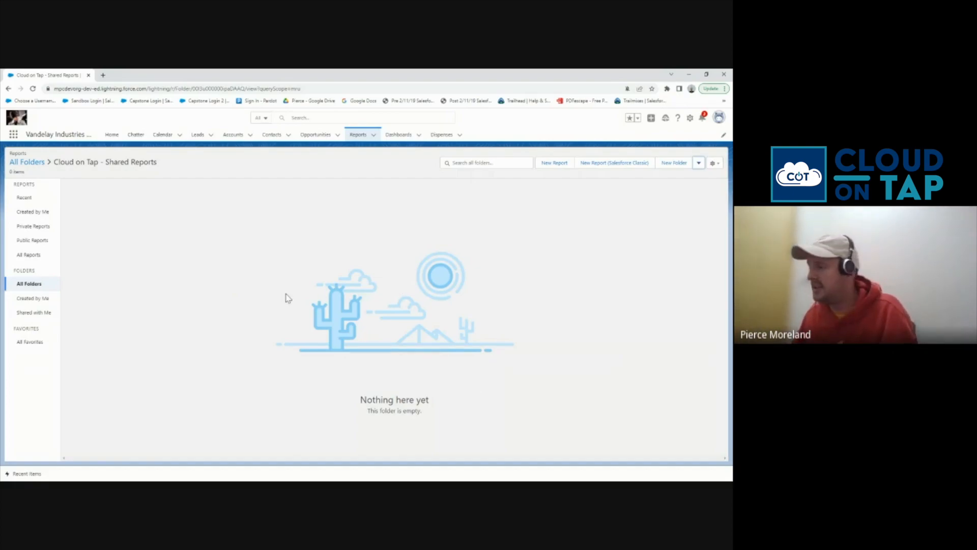
Move Sample Pipeline Report into 'Cloud on Tap - Shared Reports', then go to the Dashboards list
click(27, 203)
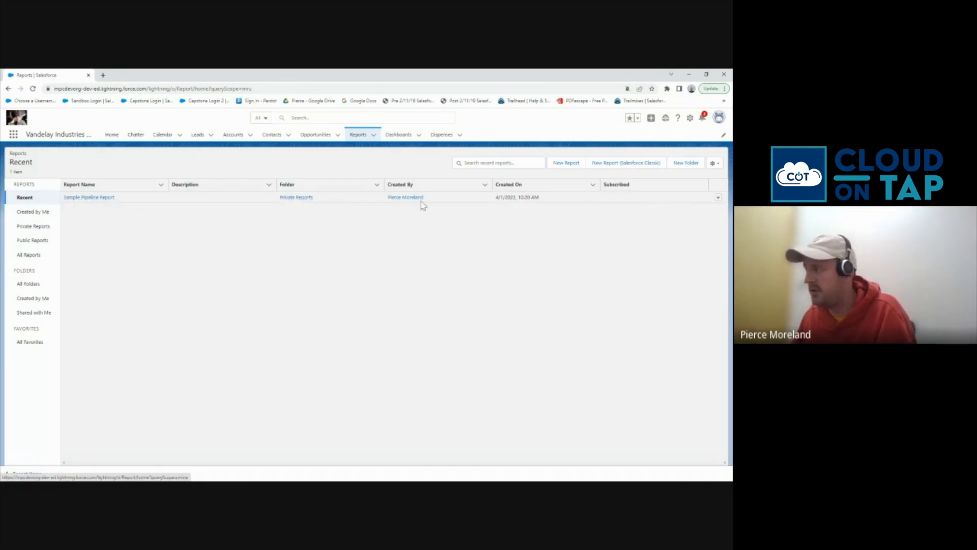
click(719, 201)
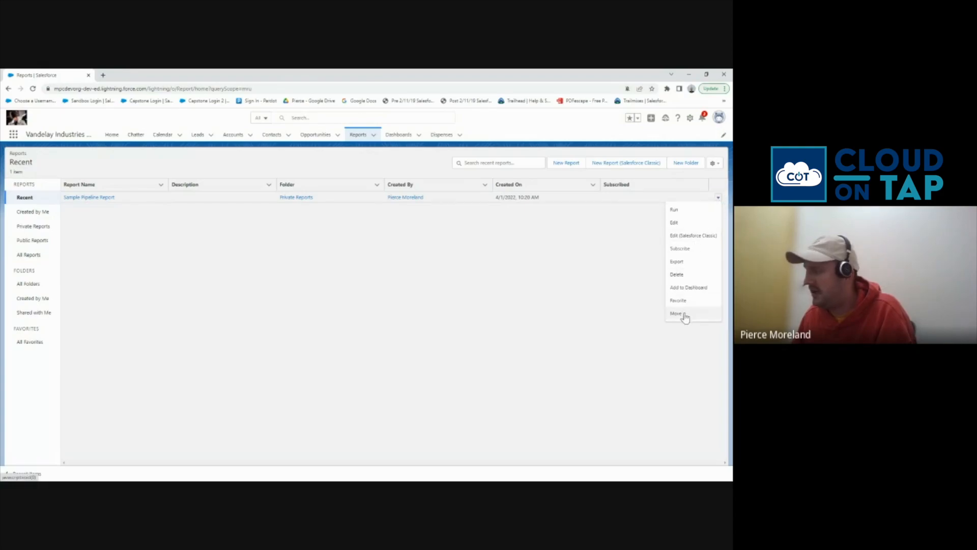
click(680, 314)
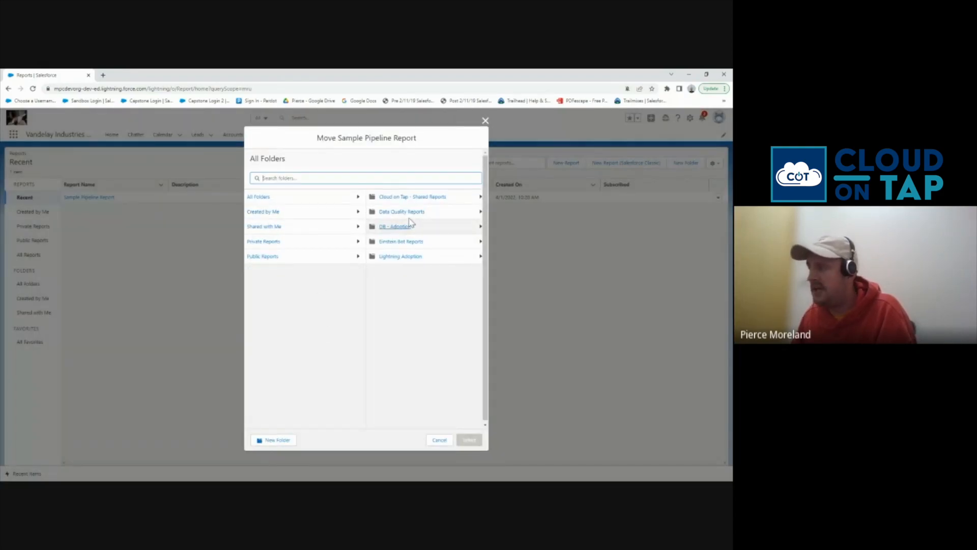
click(416, 199)
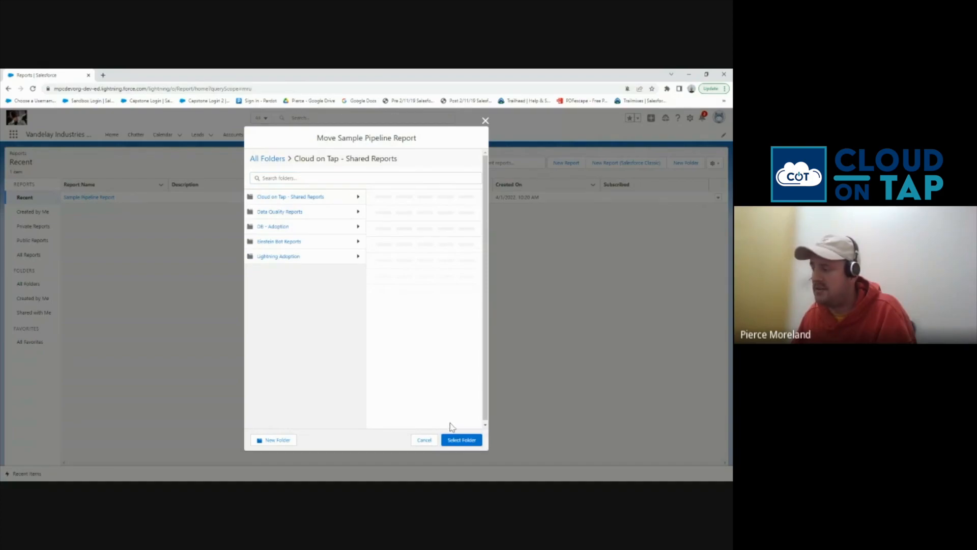
click(460, 441)
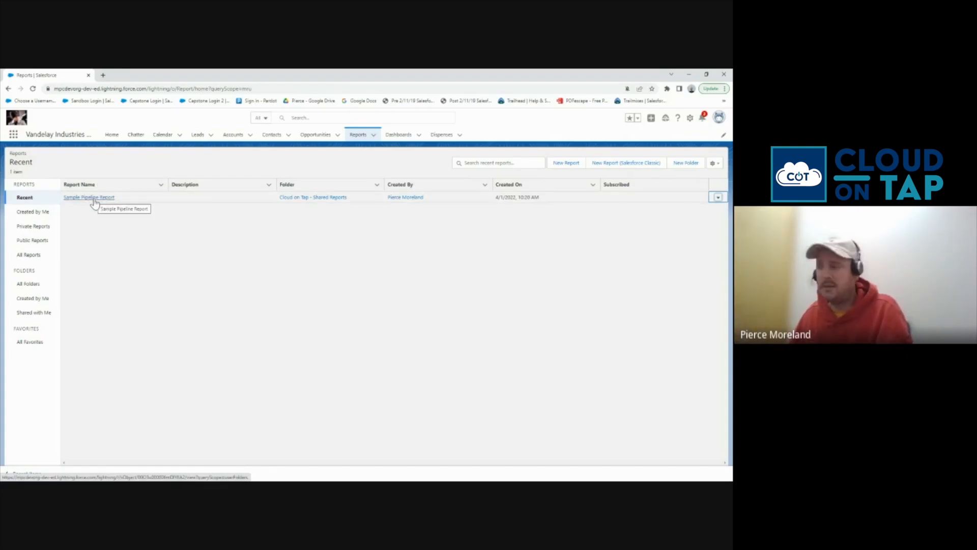
click(395, 139)
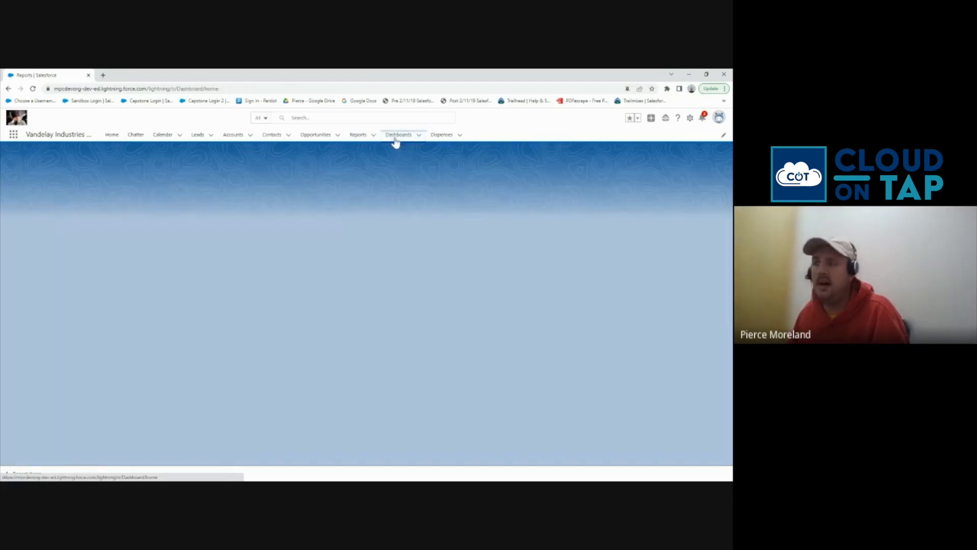